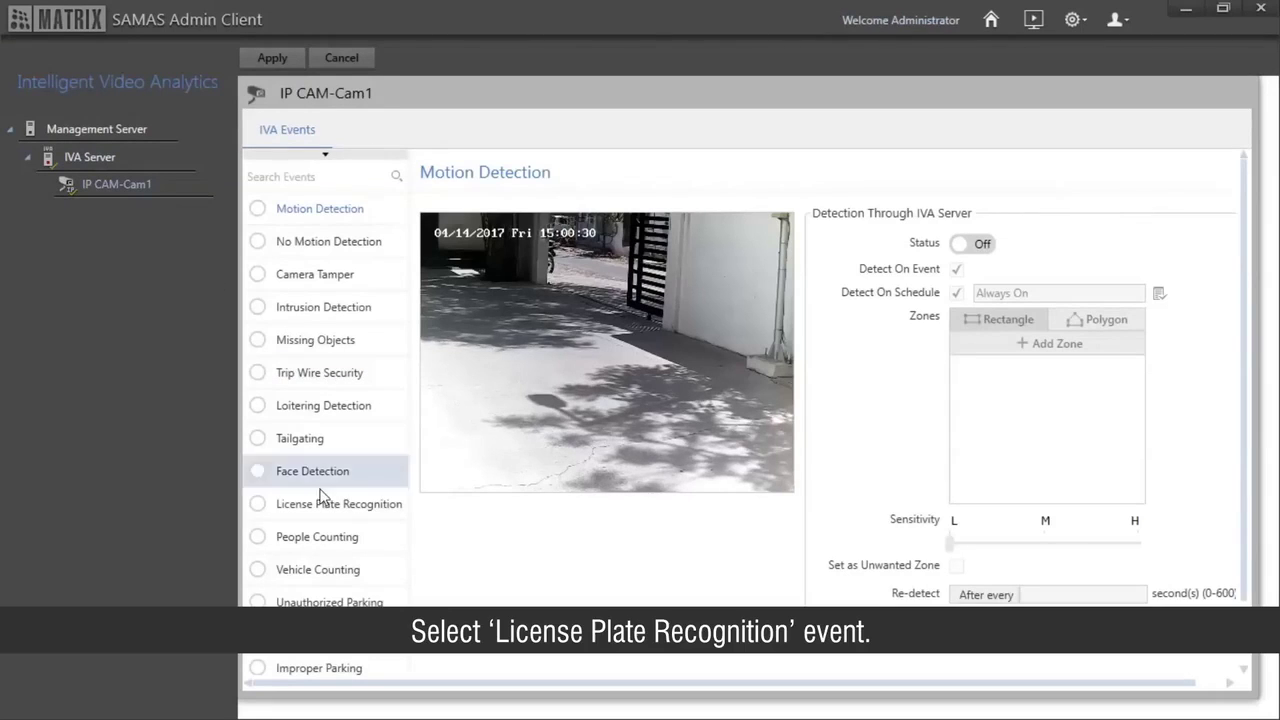
# Turn on the License Plate Recognition event for IP CAM-Cam1 and set its country to India.
pyautogui.click(339, 512)
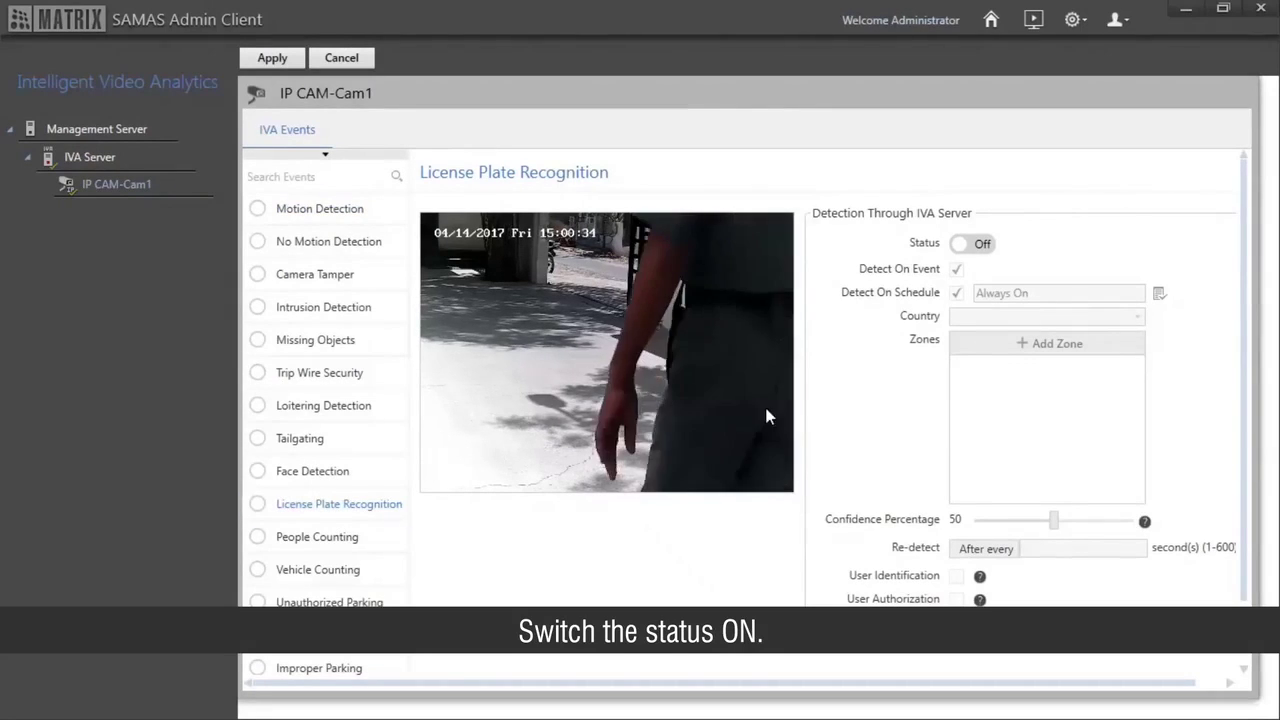
pyautogui.click(978, 248)
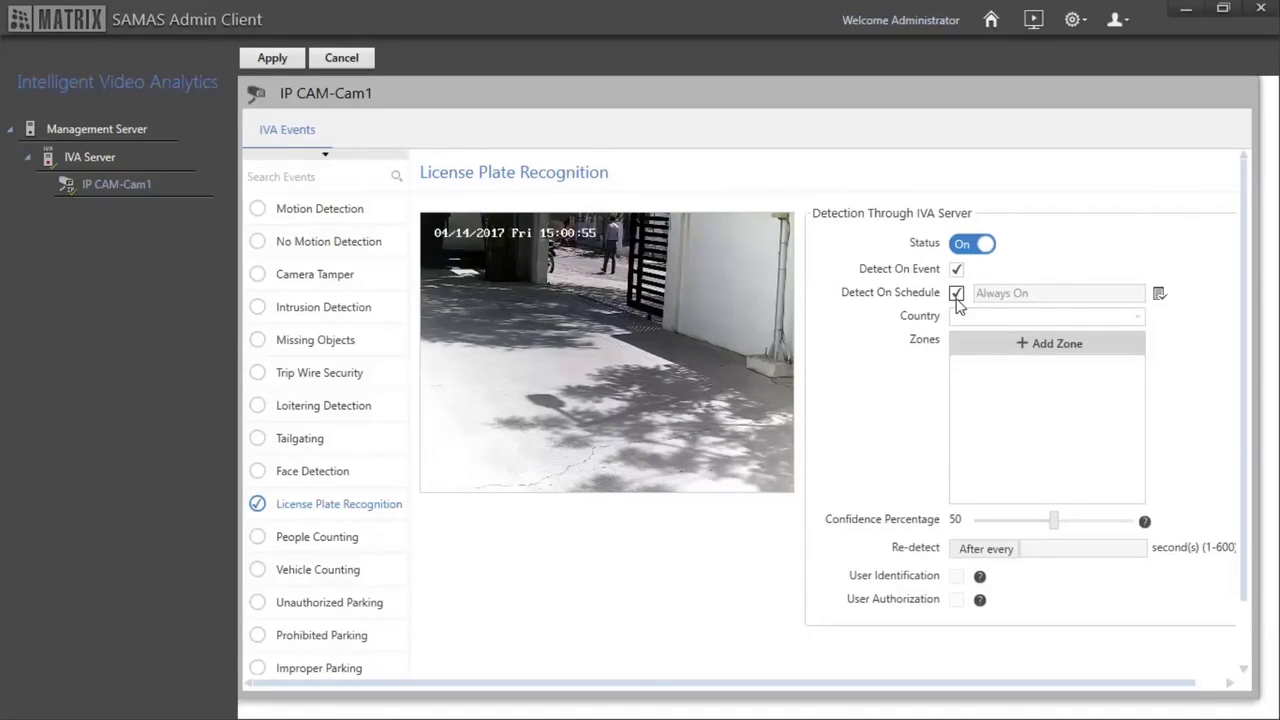
pyautogui.click(1020, 320)
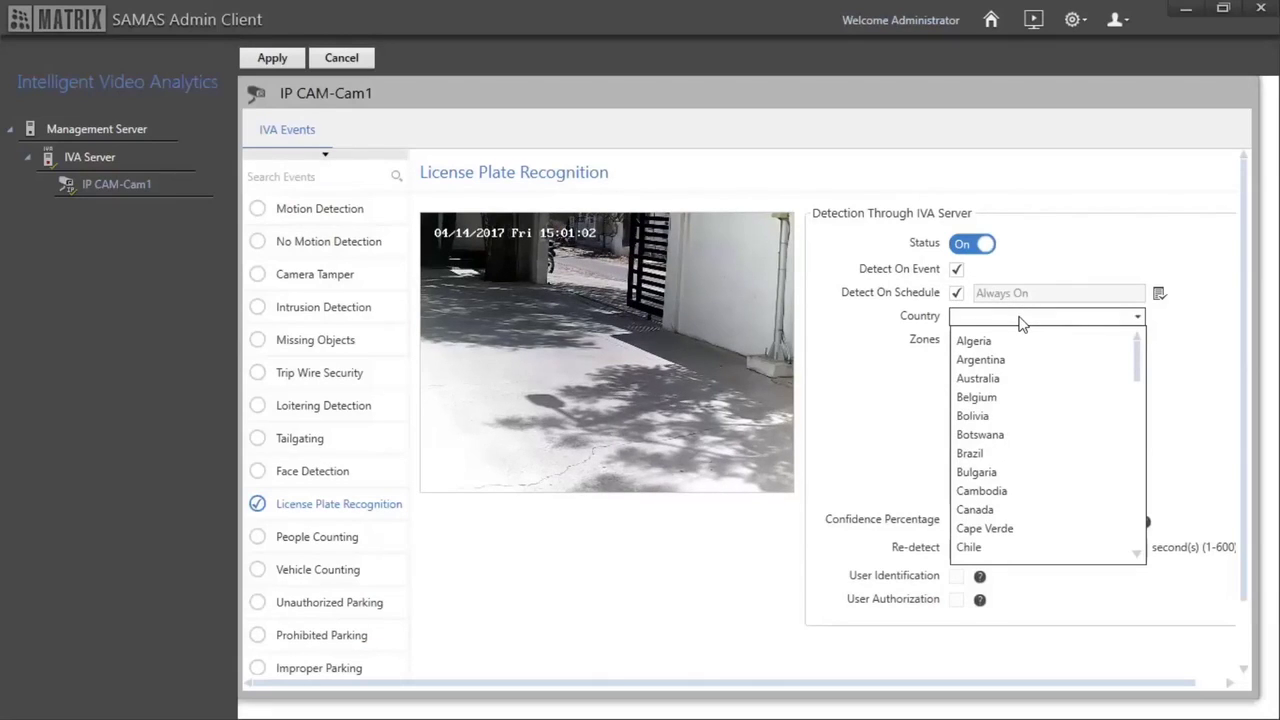
pyautogui.press('i')
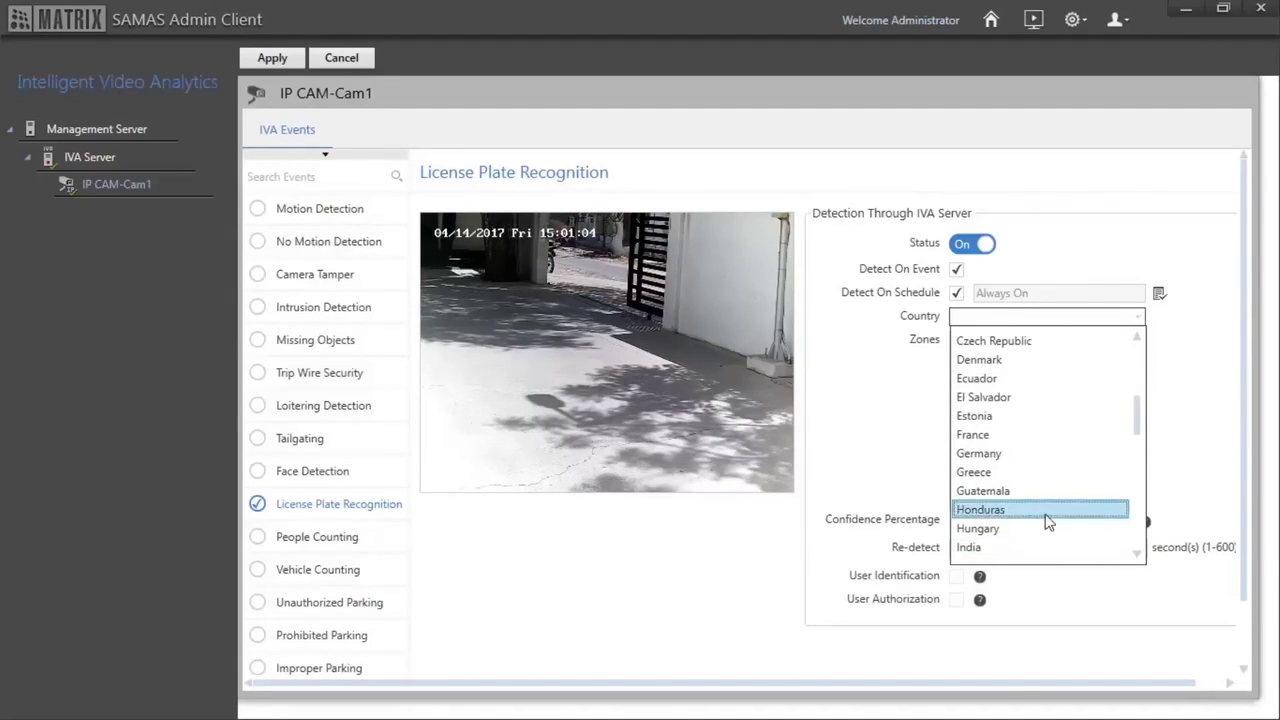
pyautogui.click(1054, 548)
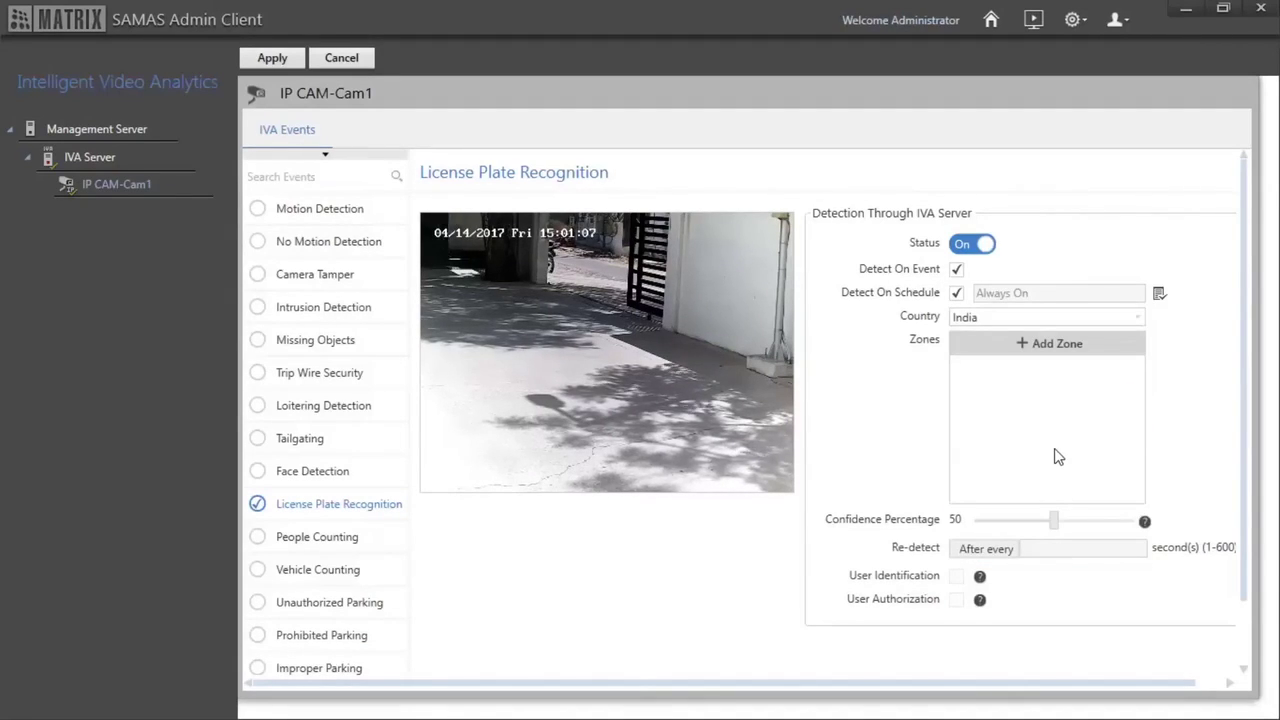
# Add a detection zone and stretch it across the full image width, covering the driveway from the gate almost to the lower edge.
pyautogui.click(993, 346)
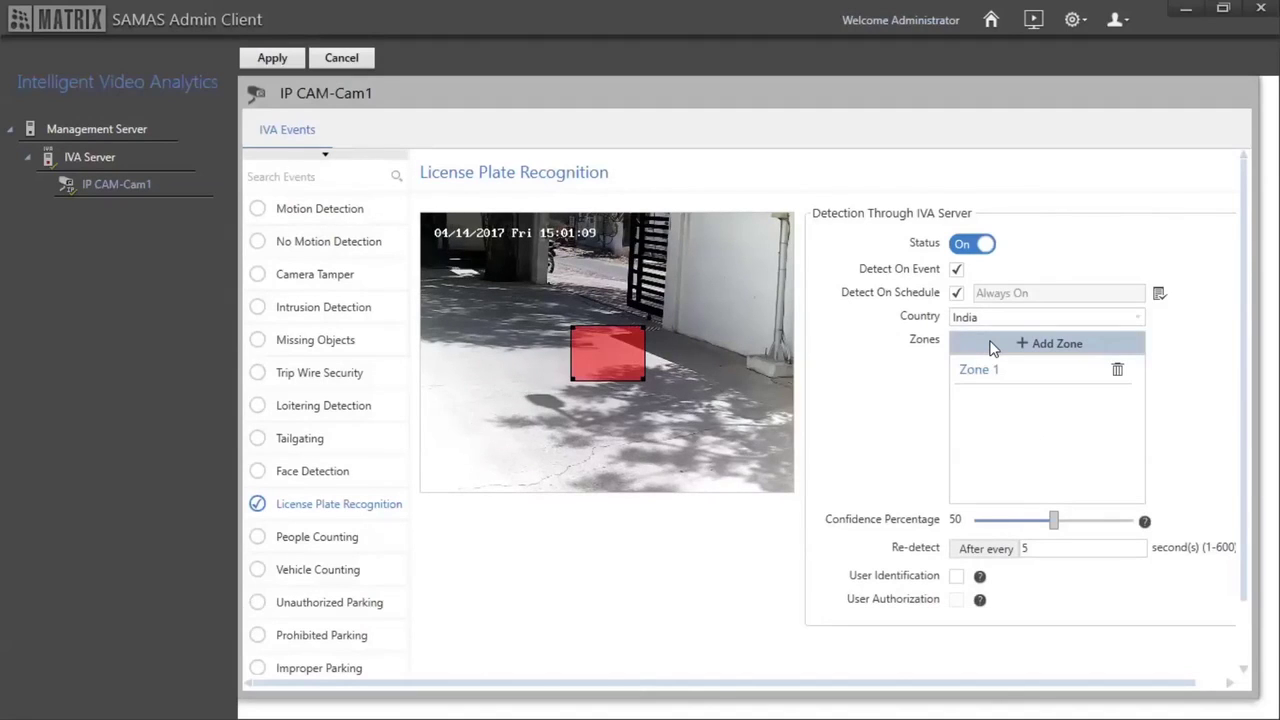
pyautogui.moveTo(645, 349); pyautogui.dragTo(495, 287)
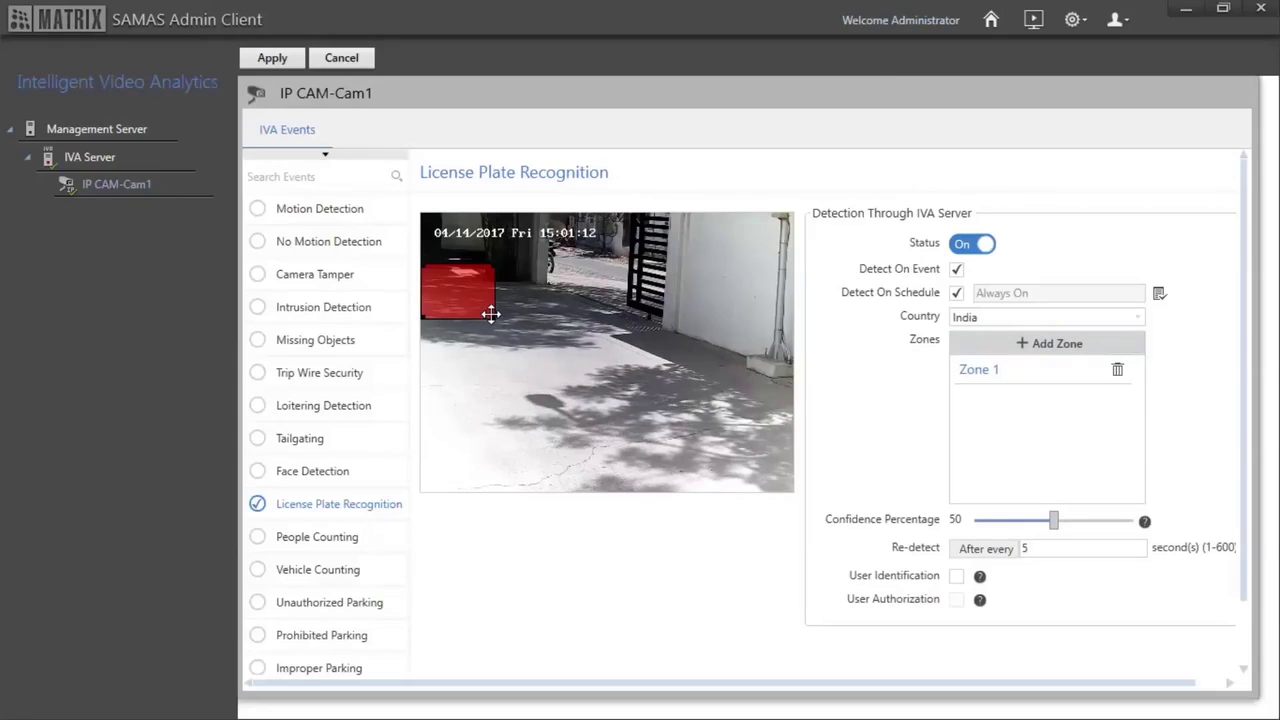
pyautogui.moveTo(493, 318); pyautogui.dragTo(800, 462)
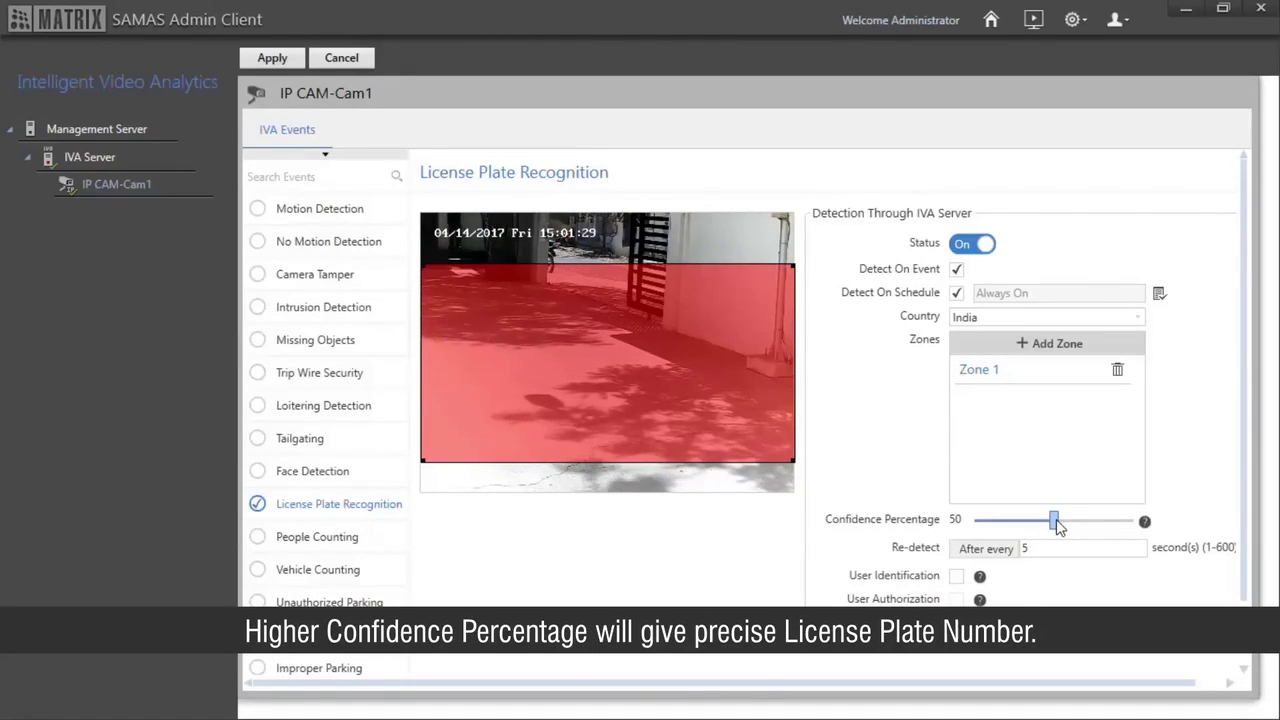
# Set the confidence percentage to 99, enable User Identification and User Authorization, and save the event settings.
pyautogui.moveTo(1058, 526); pyautogui.dragTo(1131, 522)
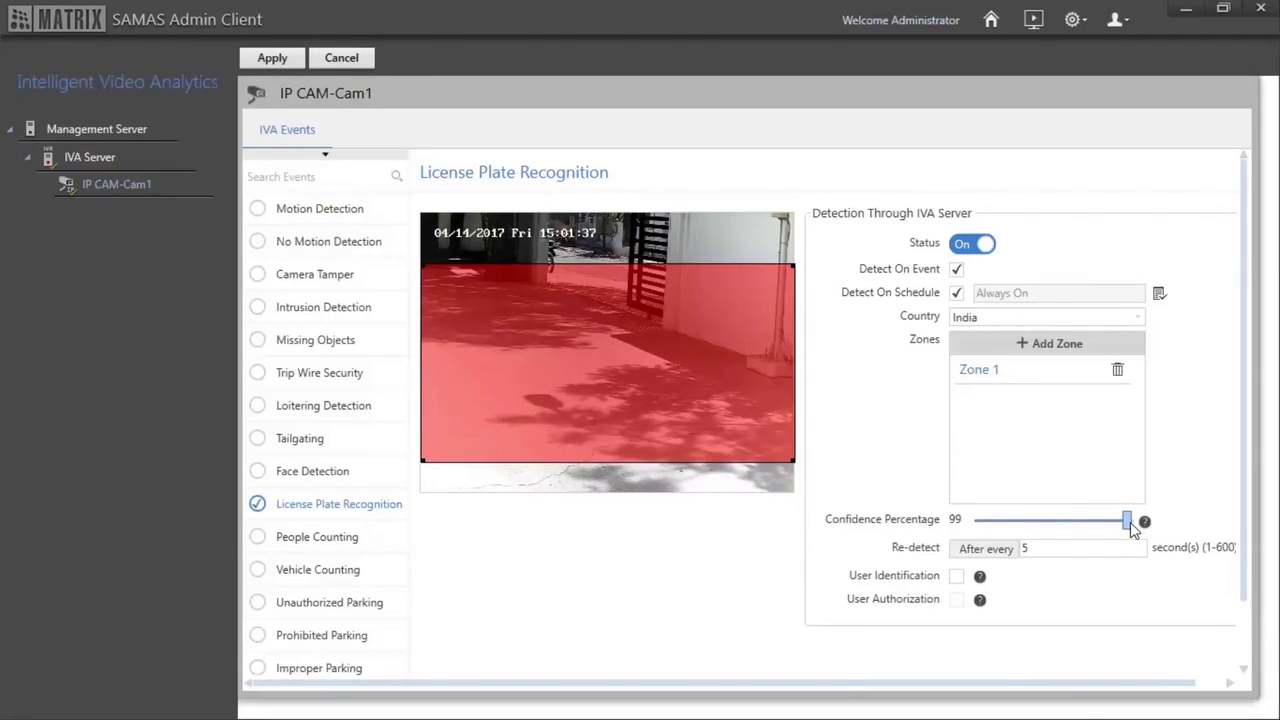
pyautogui.doubleClick(1078, 549)
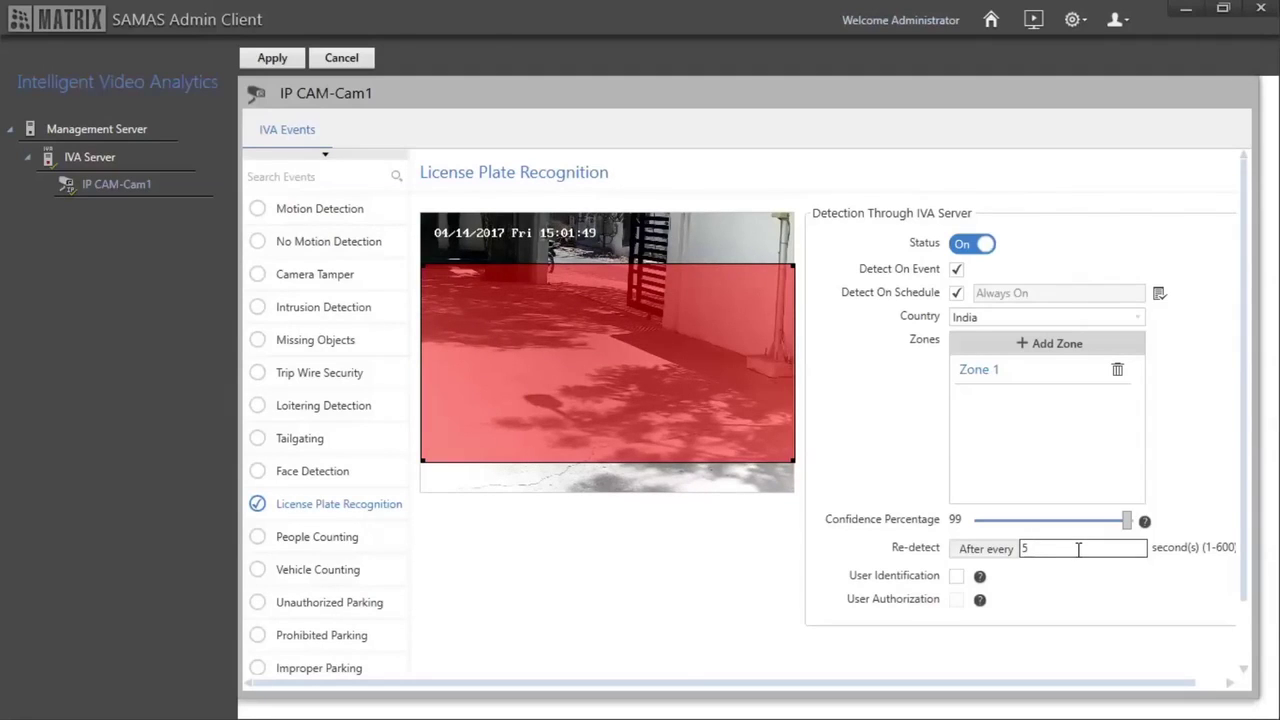
pyautogui.click(956, 578)
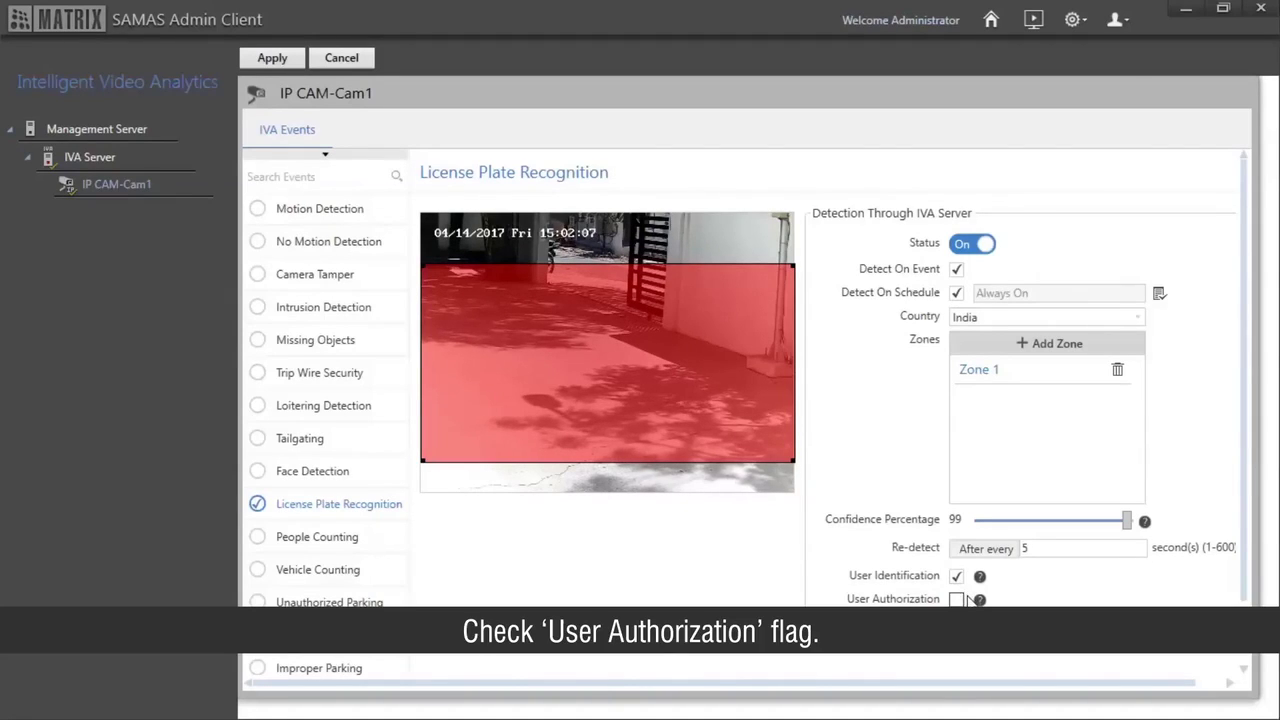
pyautogui.click(957, 600)
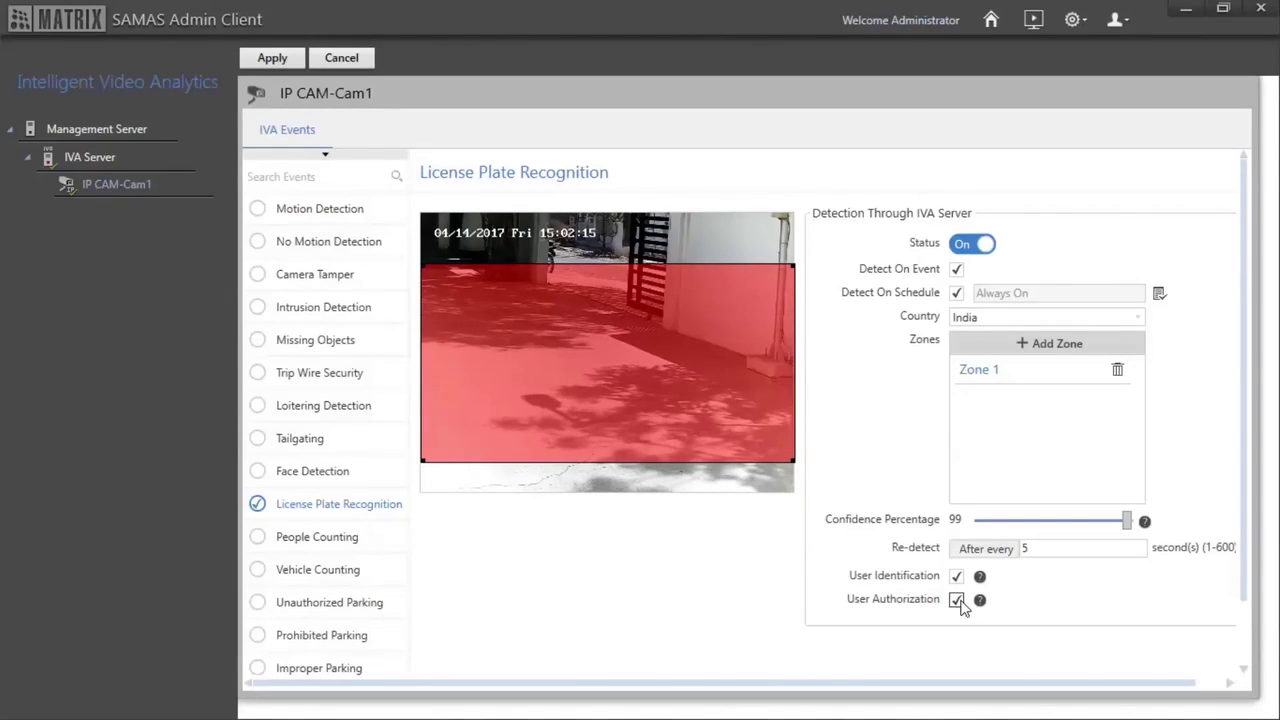
pyautogui.click(272, 58)
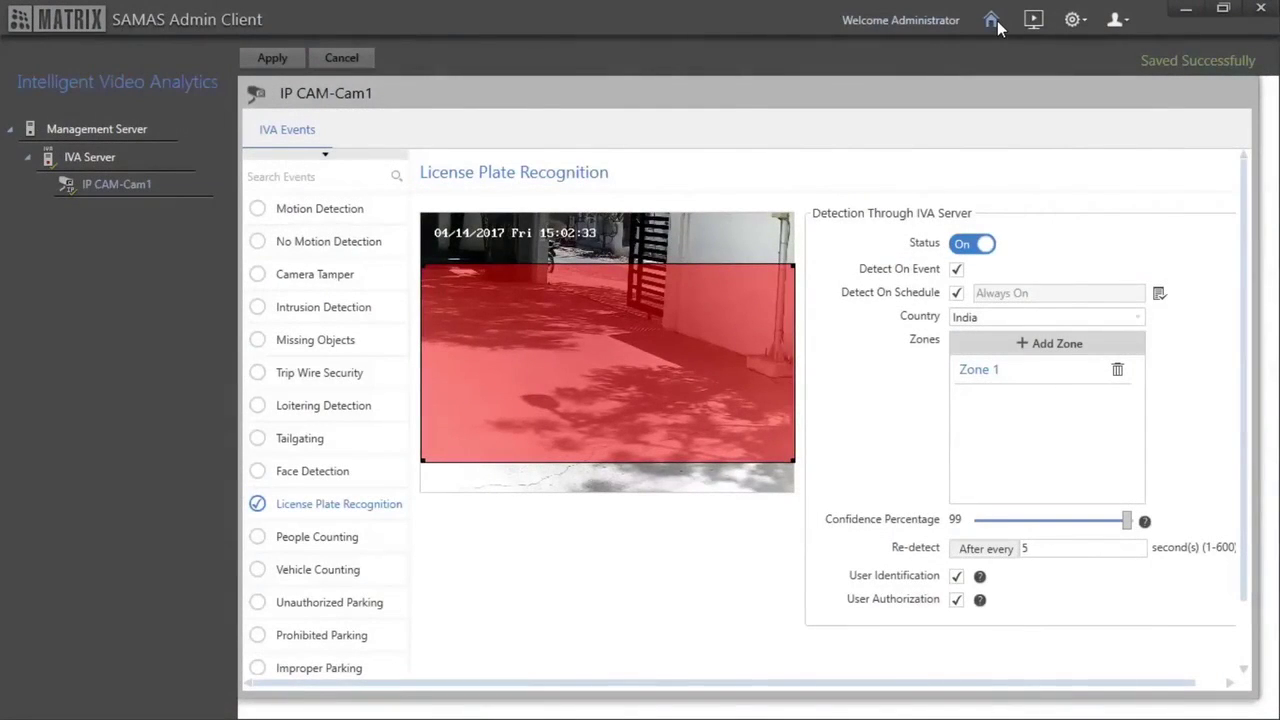
# Create a file export template named "Total Weight" in the General Settings templates.
pyautogui.click(995, 20)
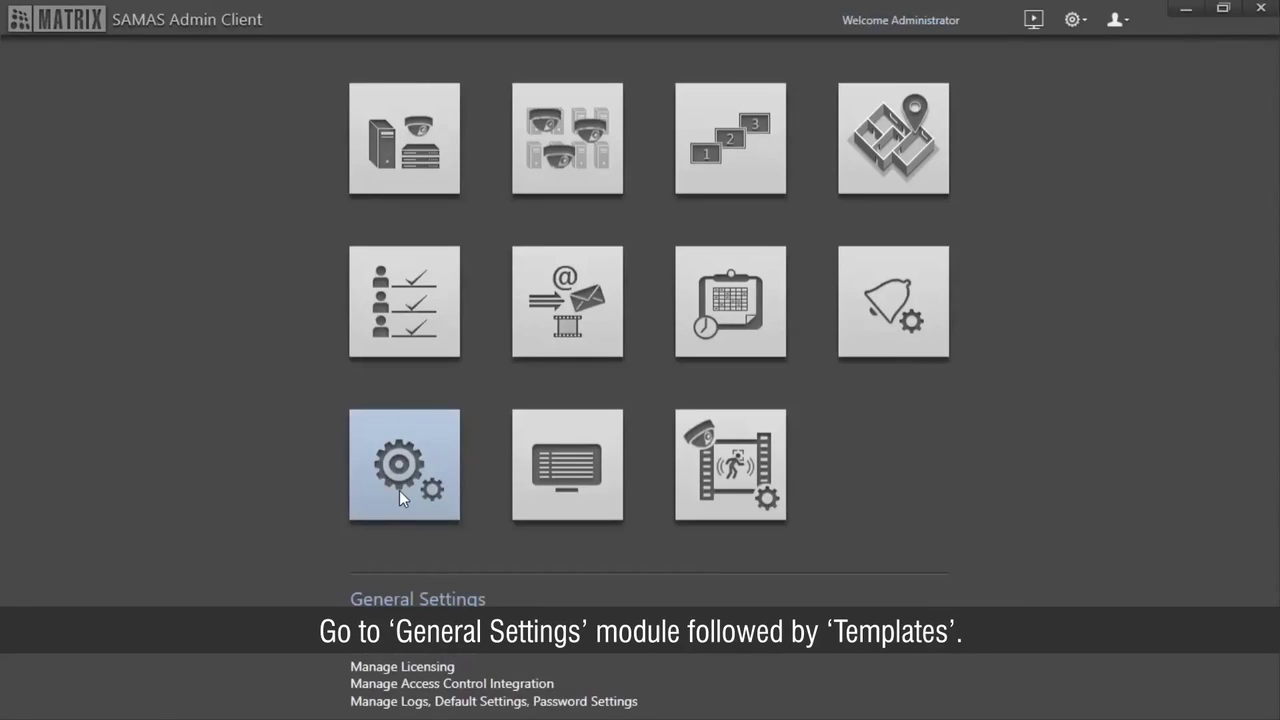
pyautogui.click(399, 490)
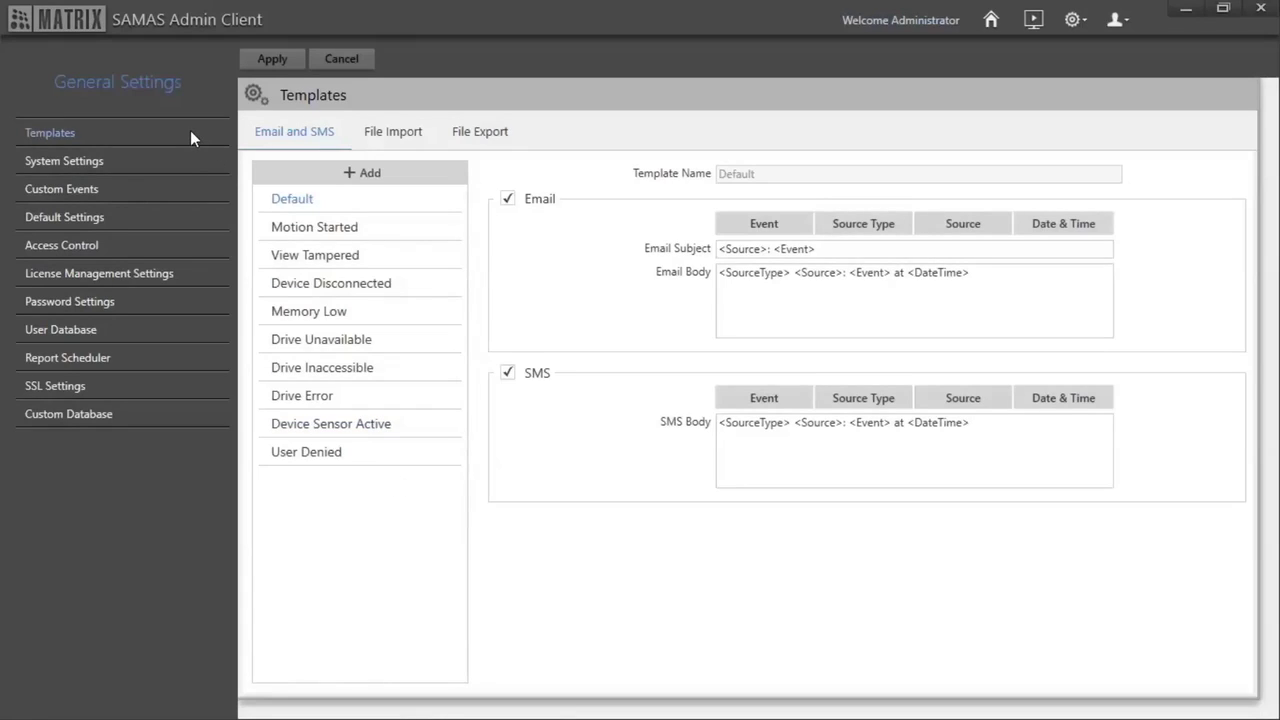
pyautogui.click(485, 141)
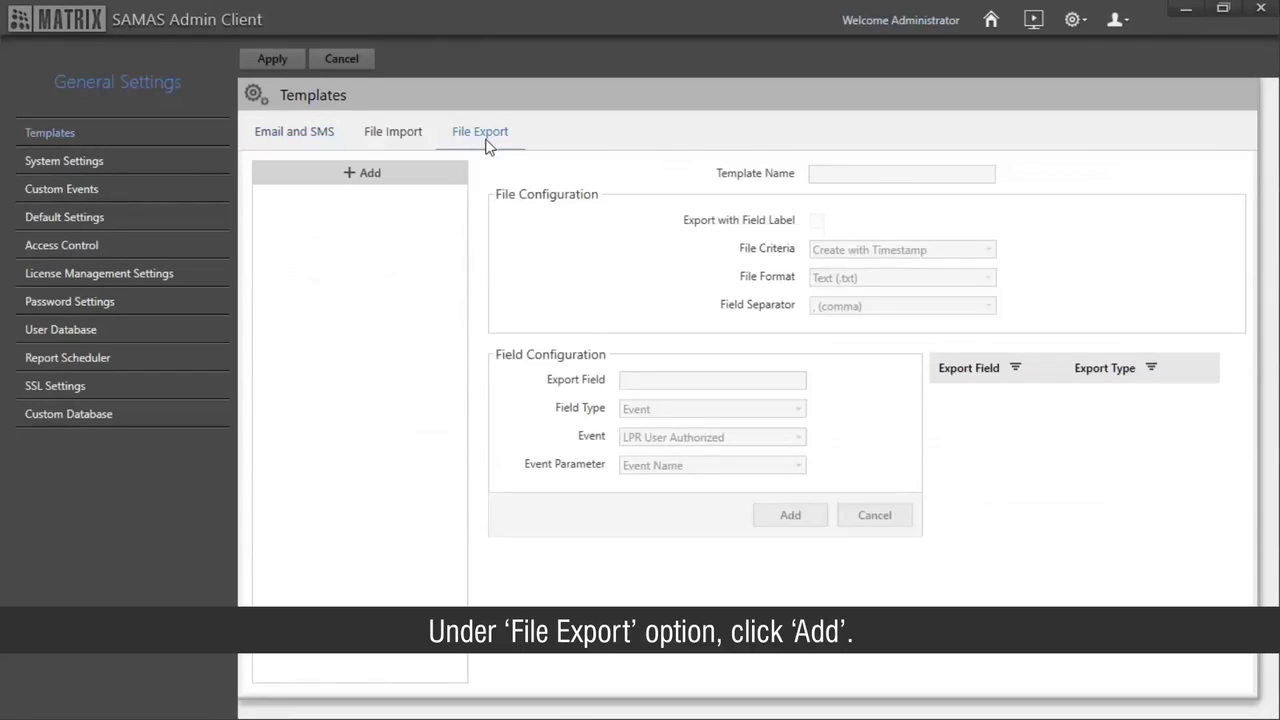
pyautogui.click(443, 176)
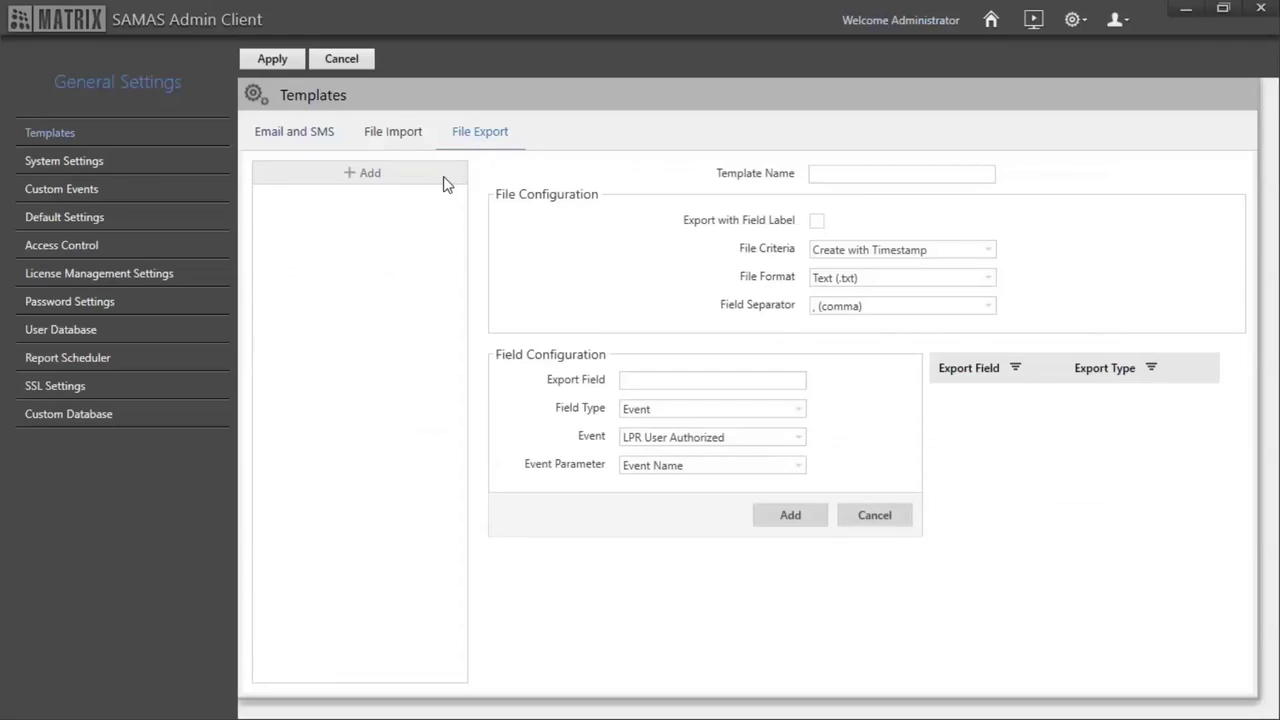
pyautogui.click(856, 171)
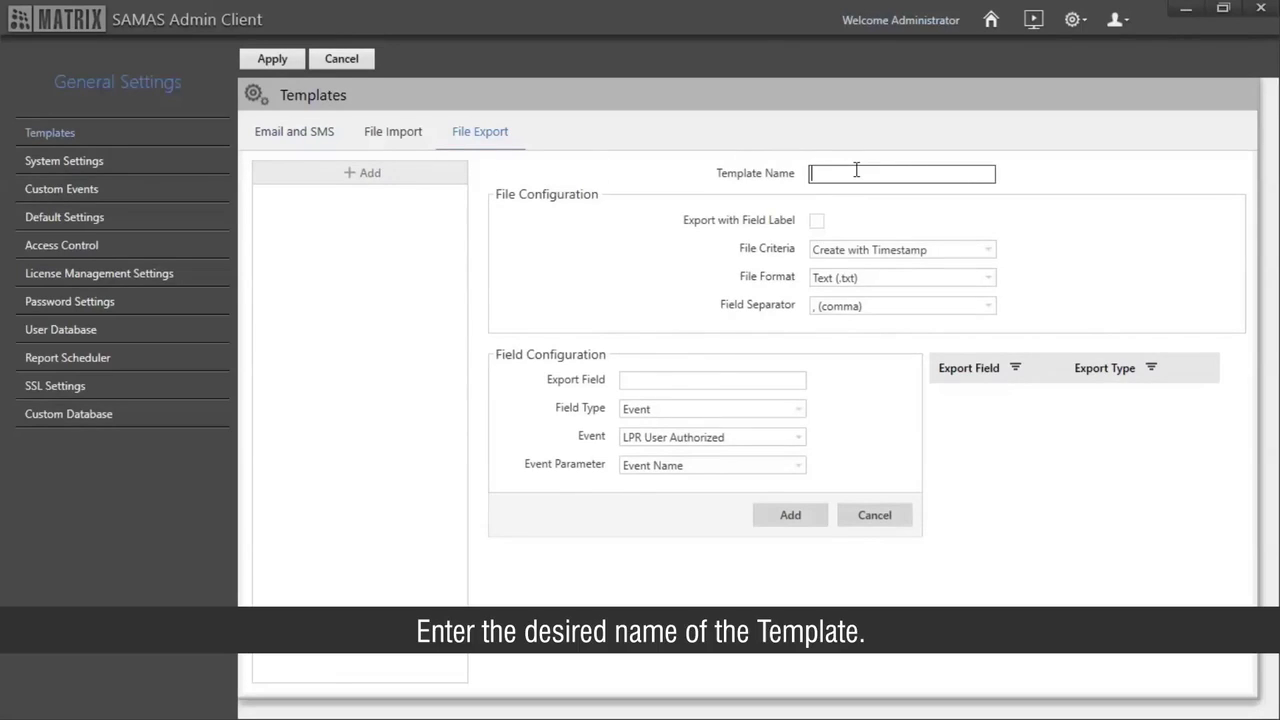
pyautogui.write('Total Weight')
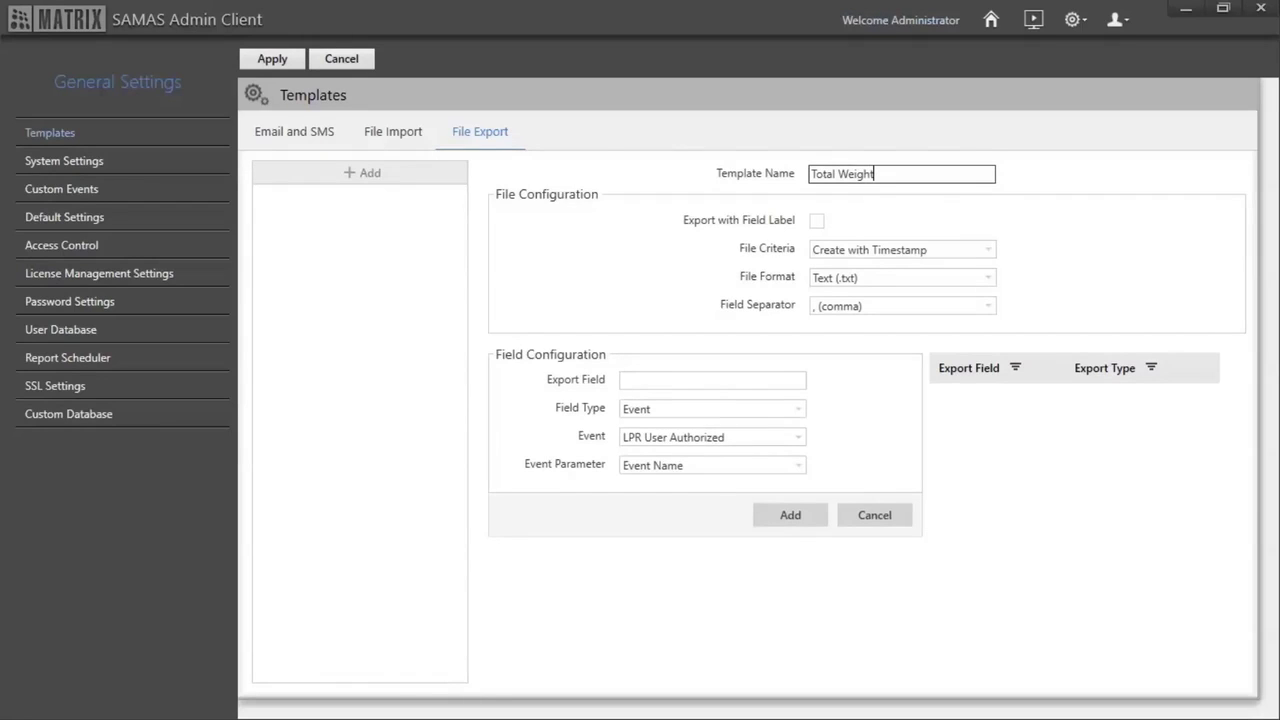
# Configure the export file with field labels, the Create with Timestamp criteria, Text (.txt) format and comma separator.
pyautogui.click(817, 221)
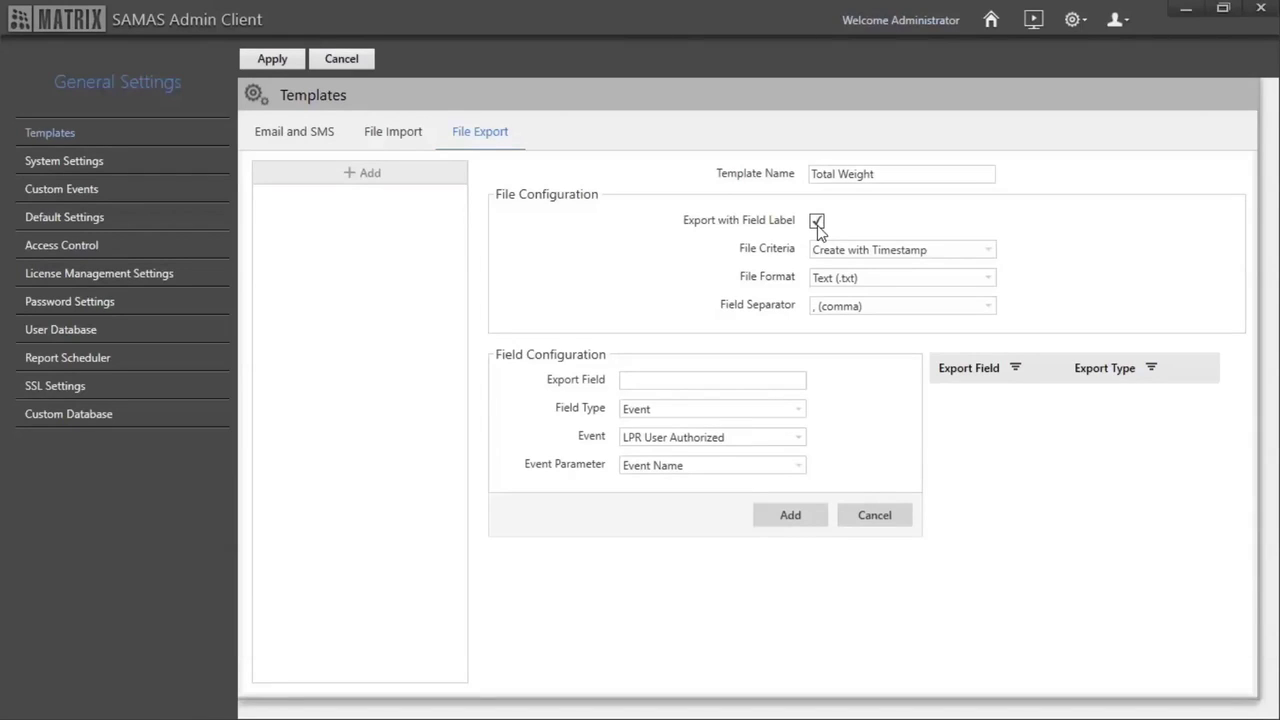
pyautogui.click(941, 256)
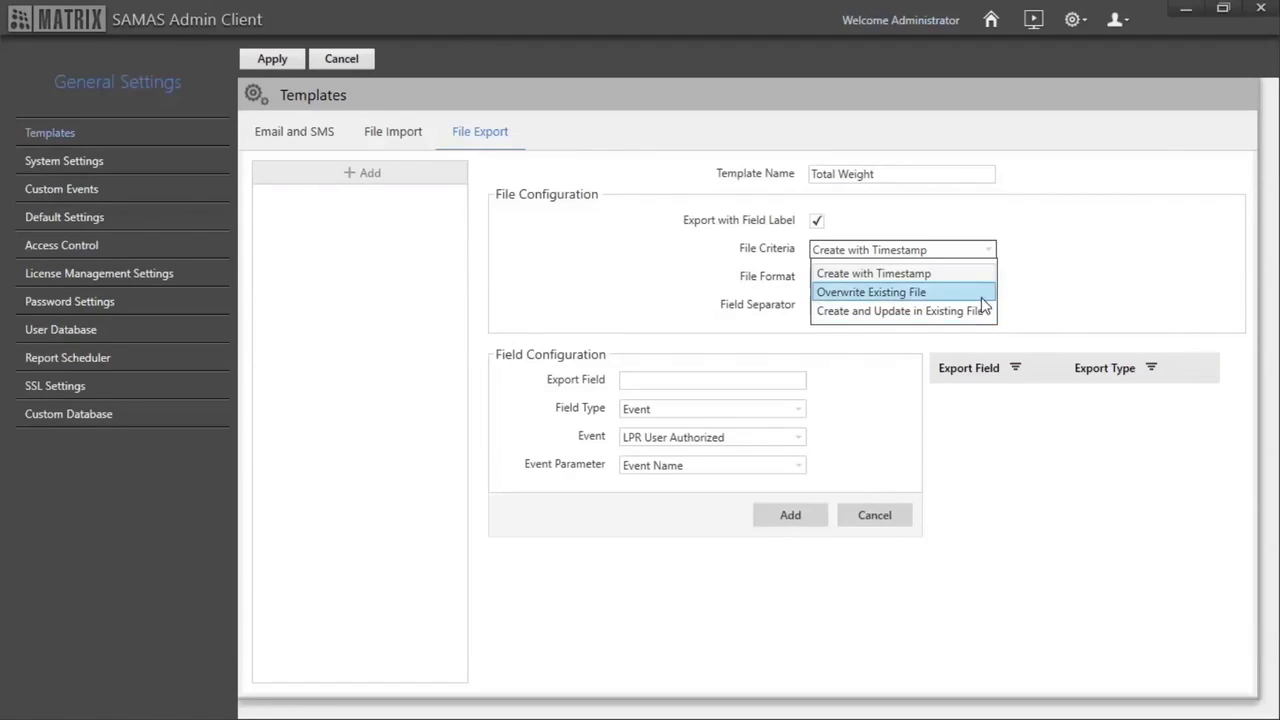
pyautogui.click(976, 274)
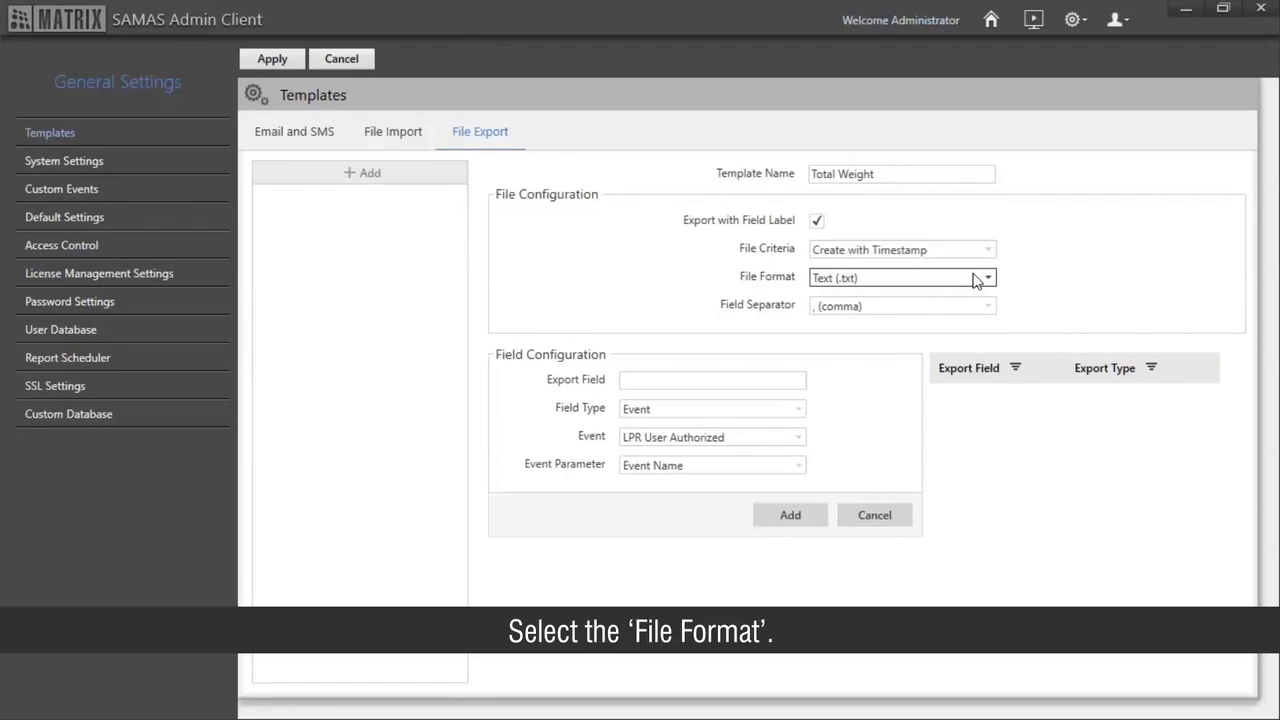
pyautogui.click(976, 280)
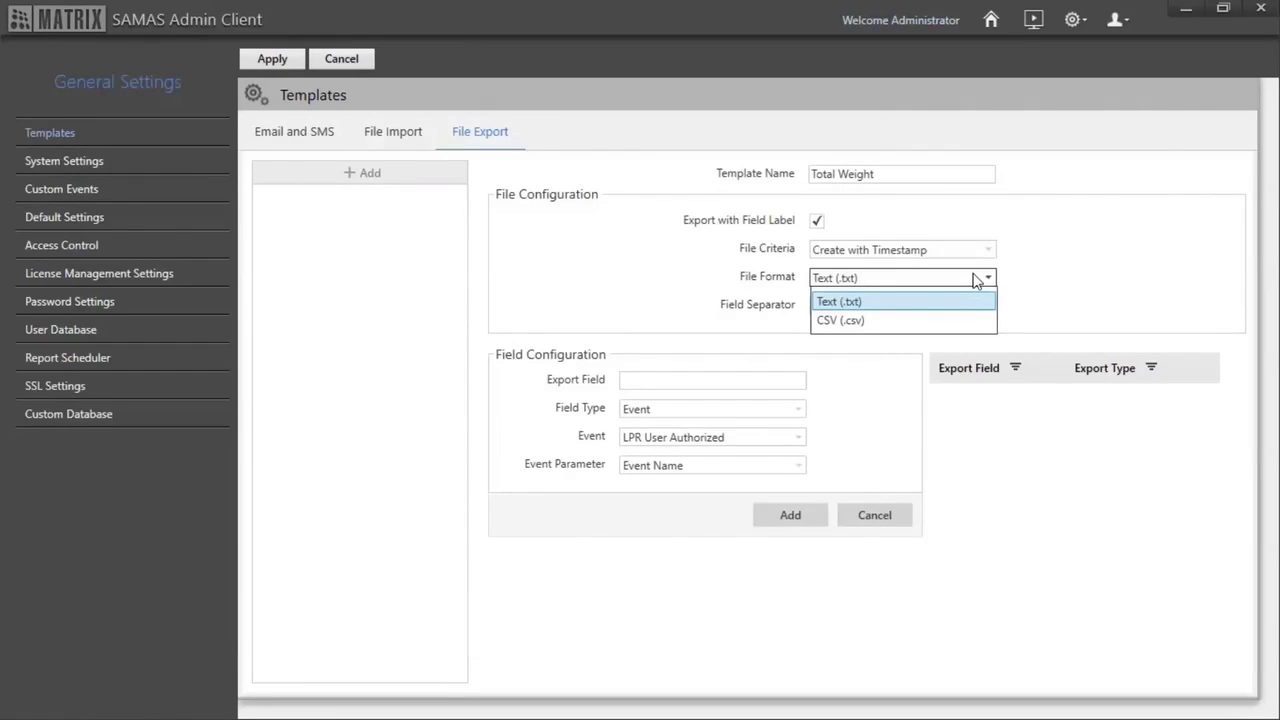
pyautogui.click(976, 280)
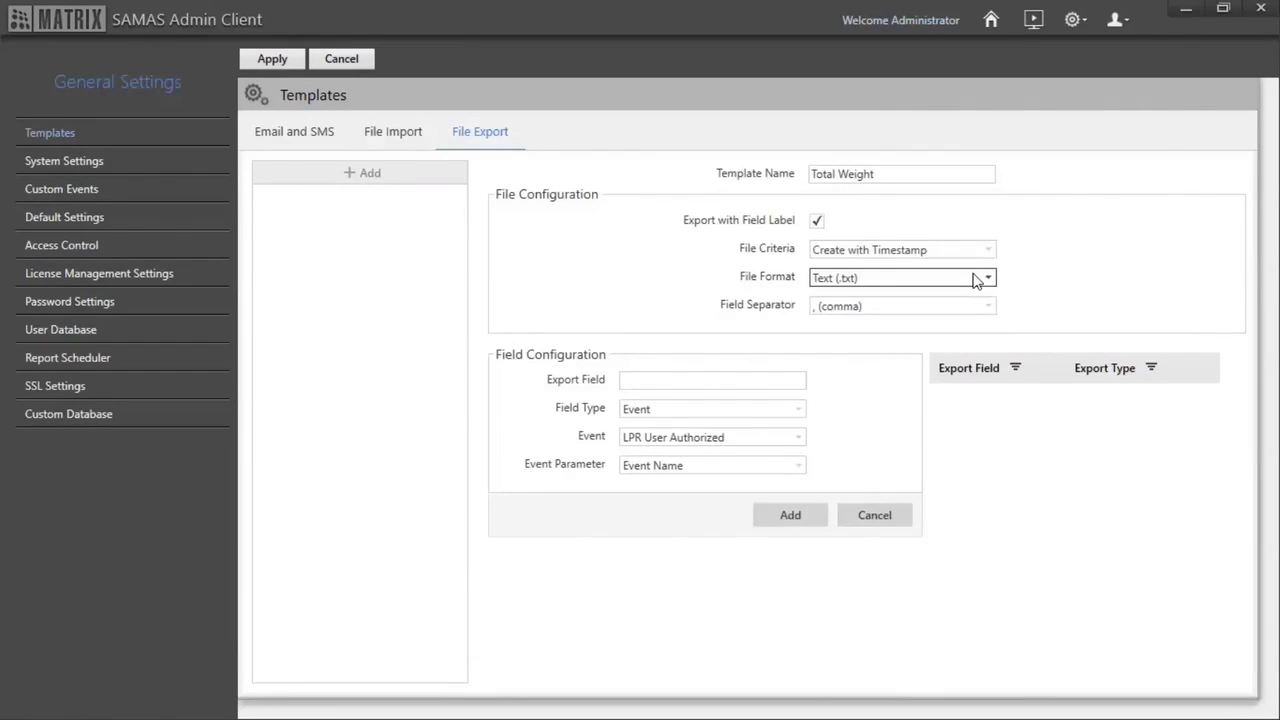
pyautogui.click(968, 306)
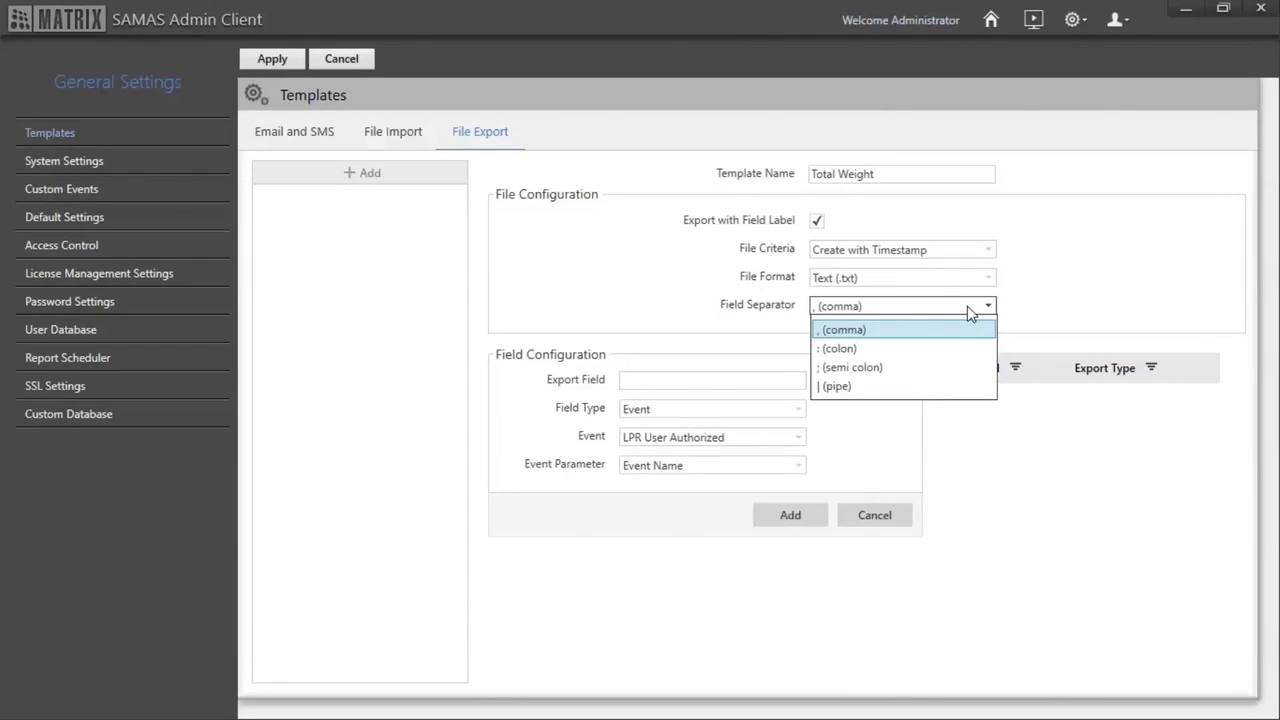
pyautogui.click(960, 329)
# Add the export field "License Plate Number" of type Event, using the LPR User Authorized event and the LPR Number parameter.
pyautogui.click(734, 380)
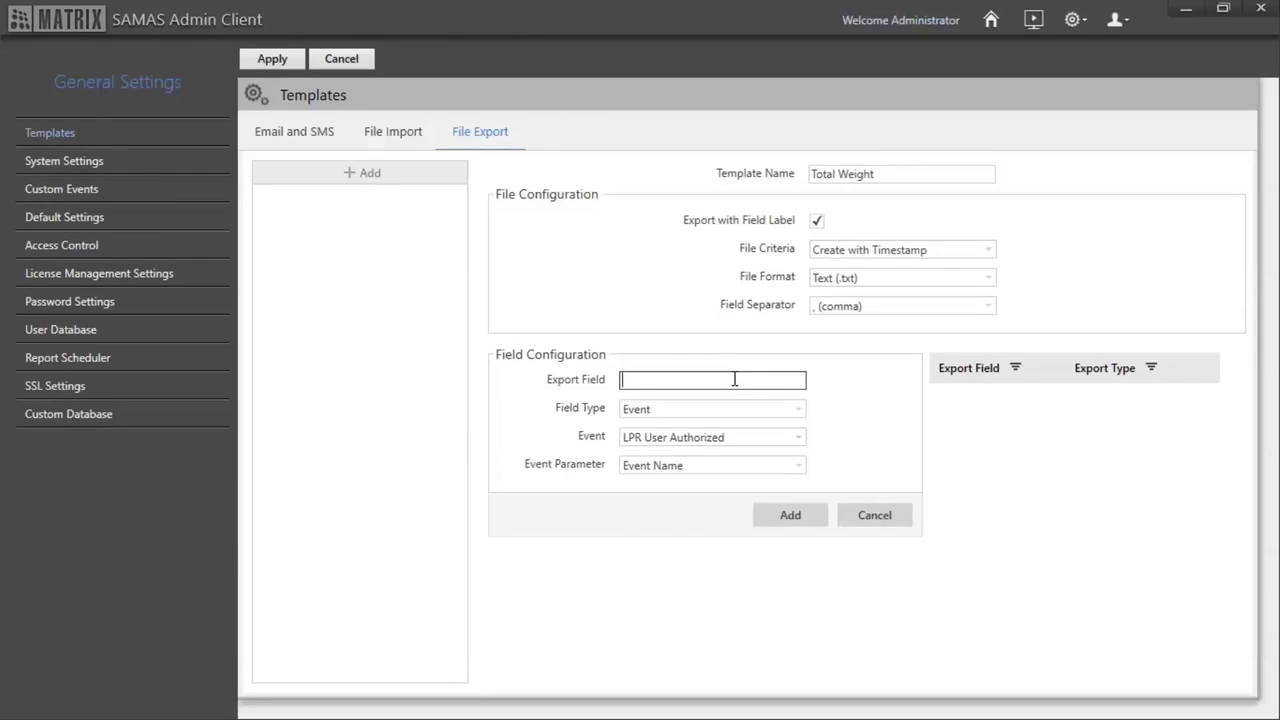
pyautogui.write('License Plate Number')
pyautogui.click(776, 410)
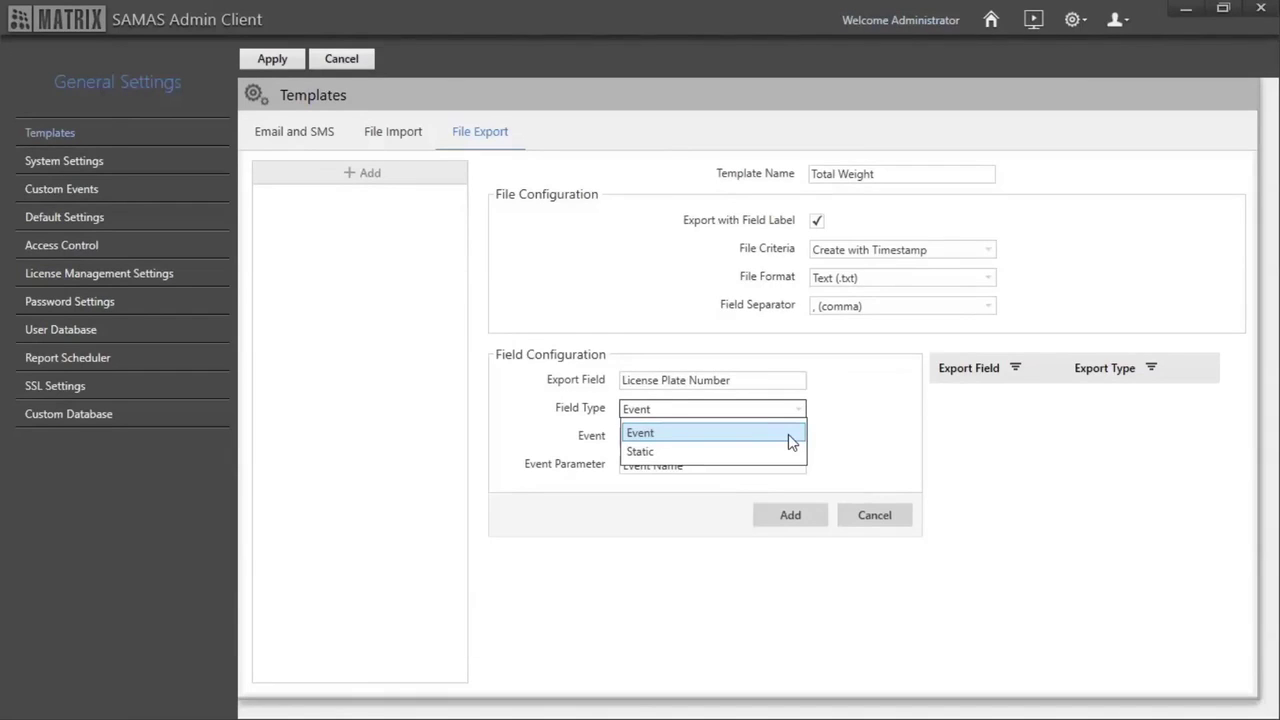
pyautogui.click(785, 434)
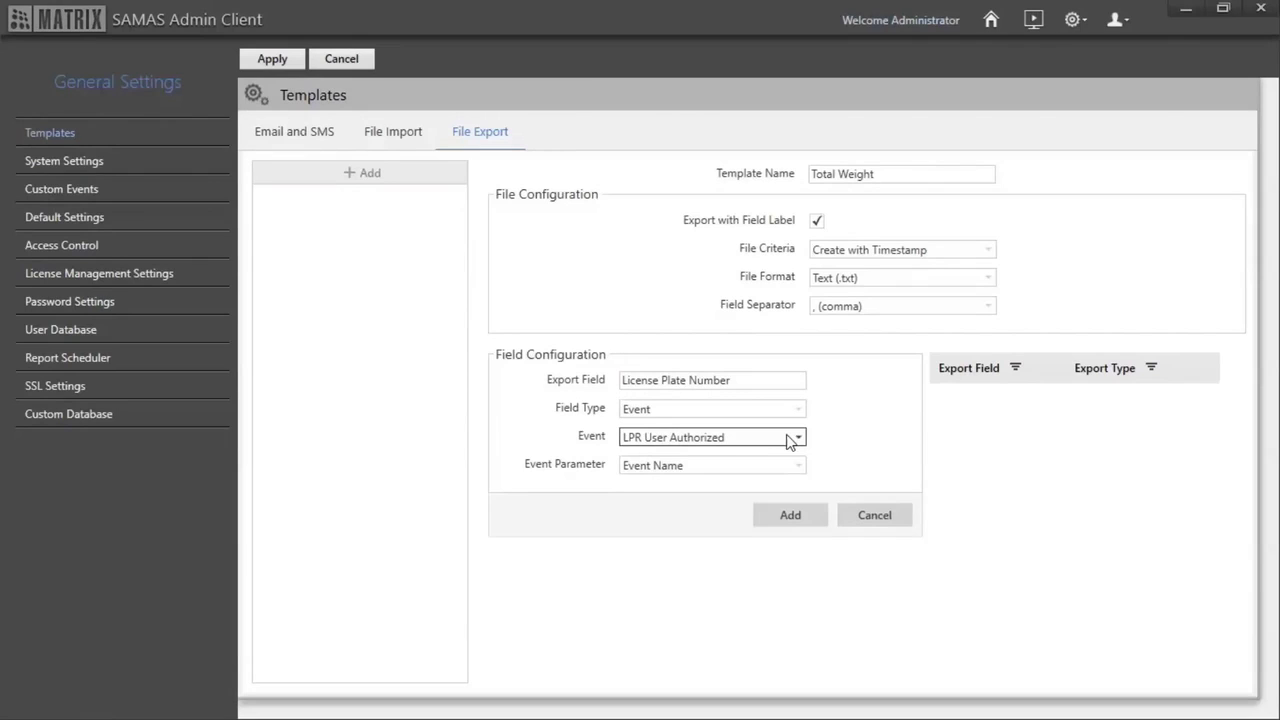
pyautogui.click(790, 441)
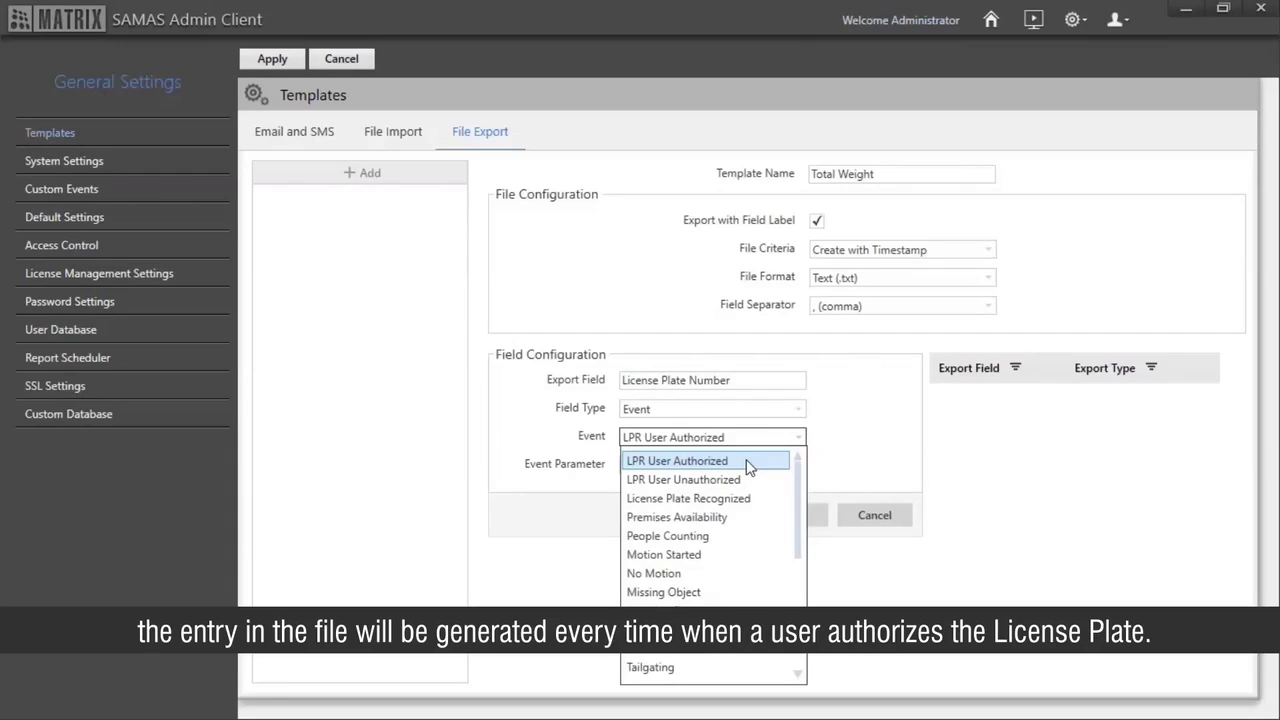
pyautogui.click(746, 460)
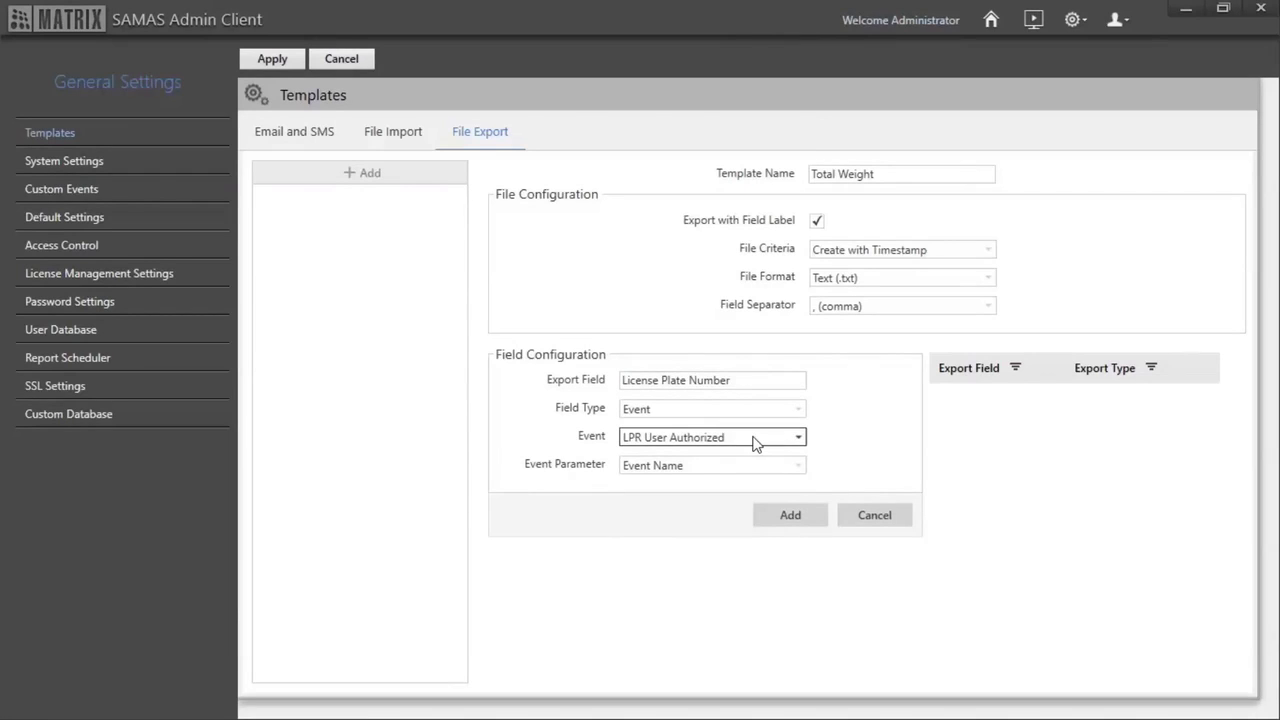
pyautogui.click(776, 466)
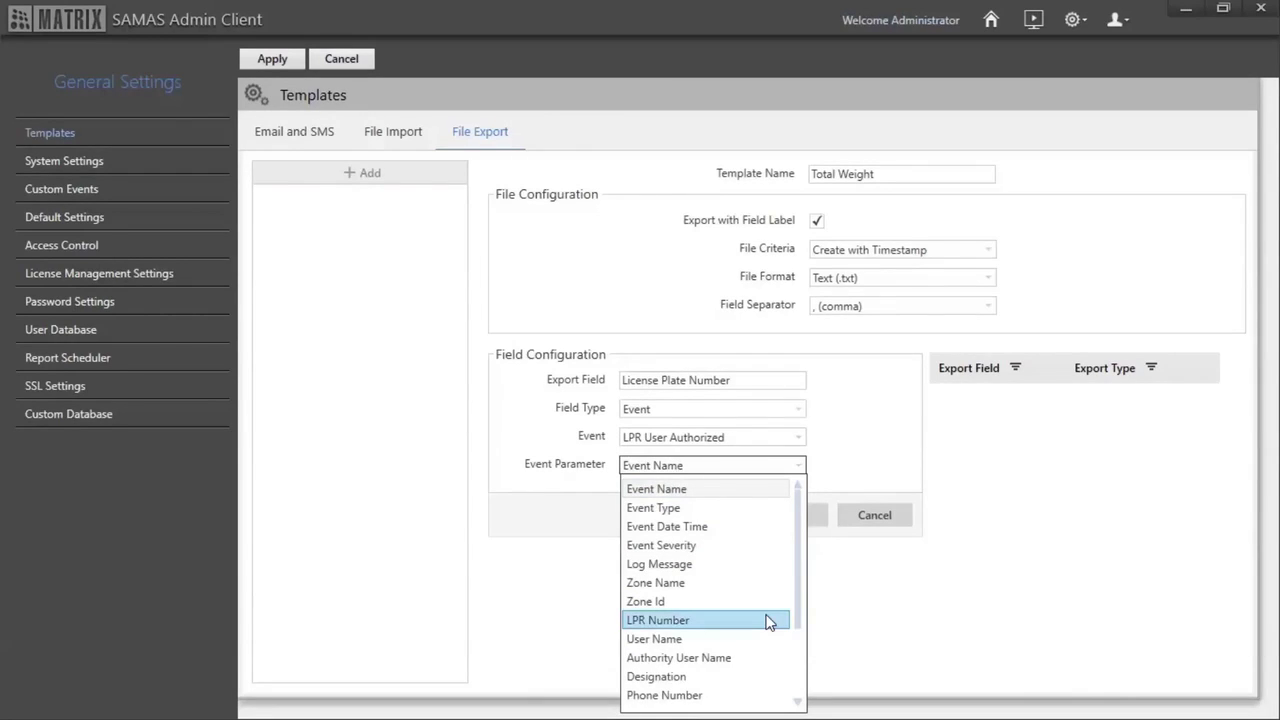
pyautogui.click(769, 622)
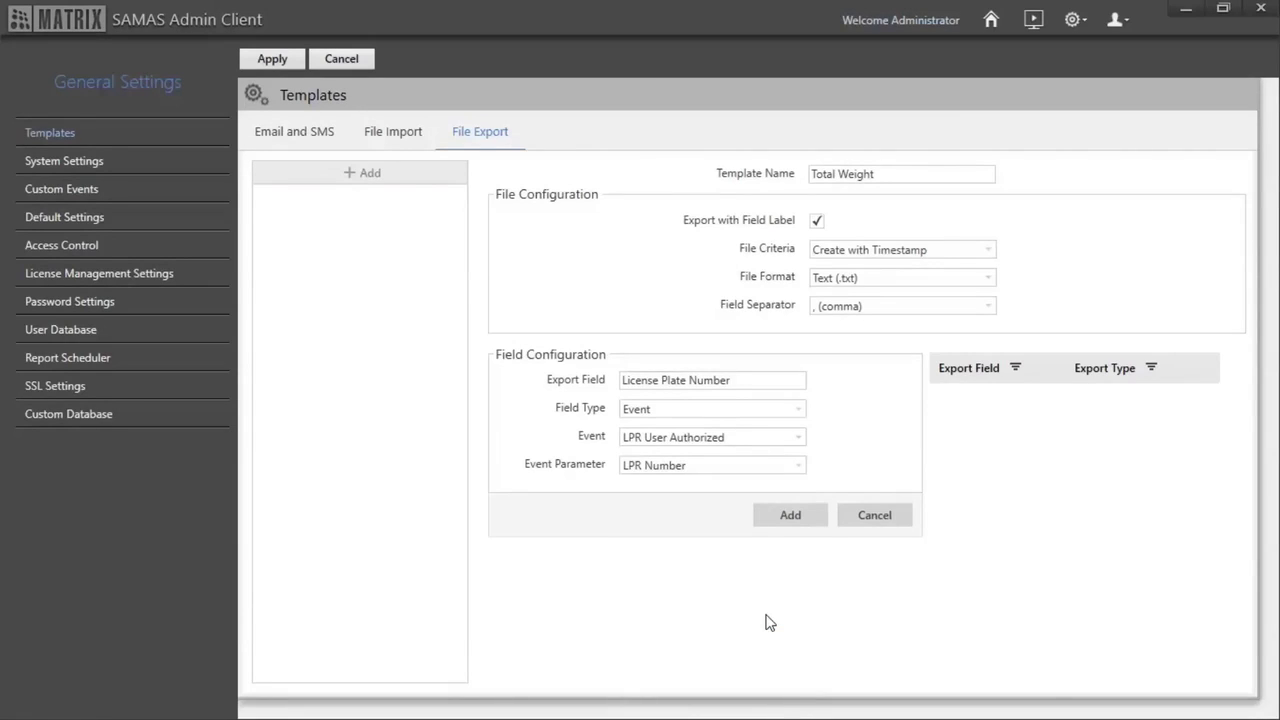
pyautogui.click(785, 515)
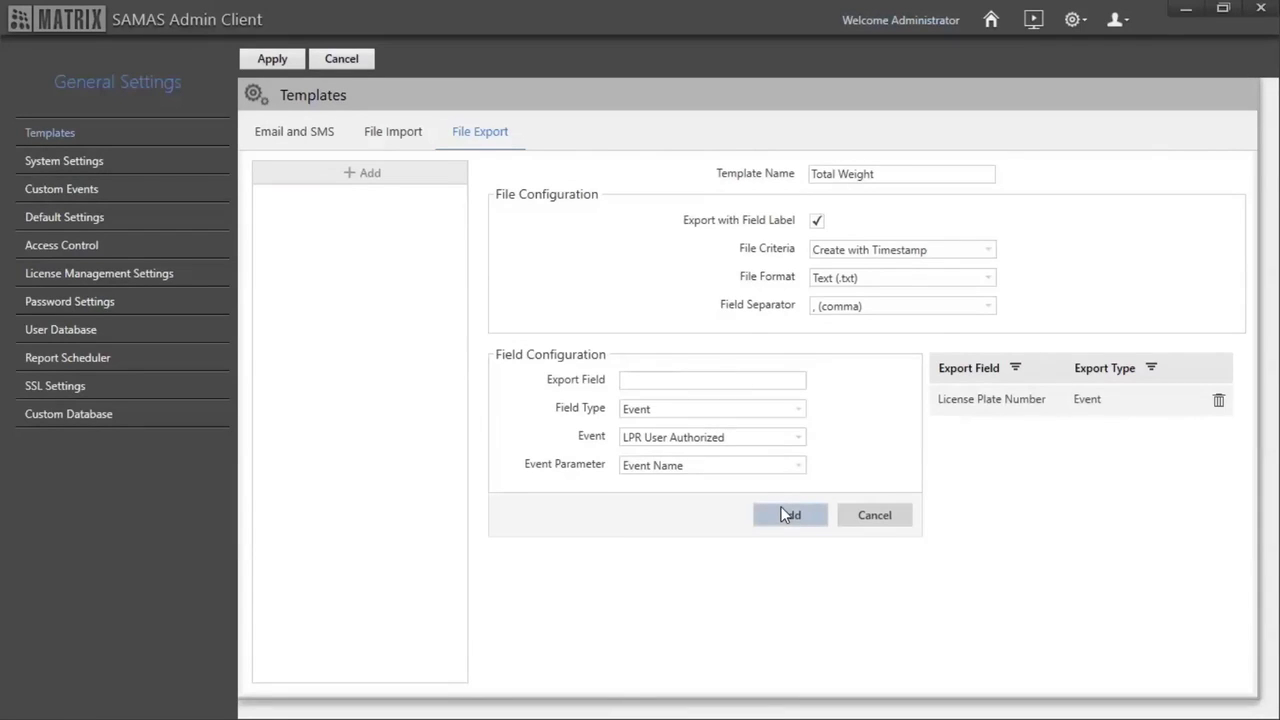
# Add an export field named "GUID" of type Event for the LPR User Authorized event.
pyautogui.click(723, 376)
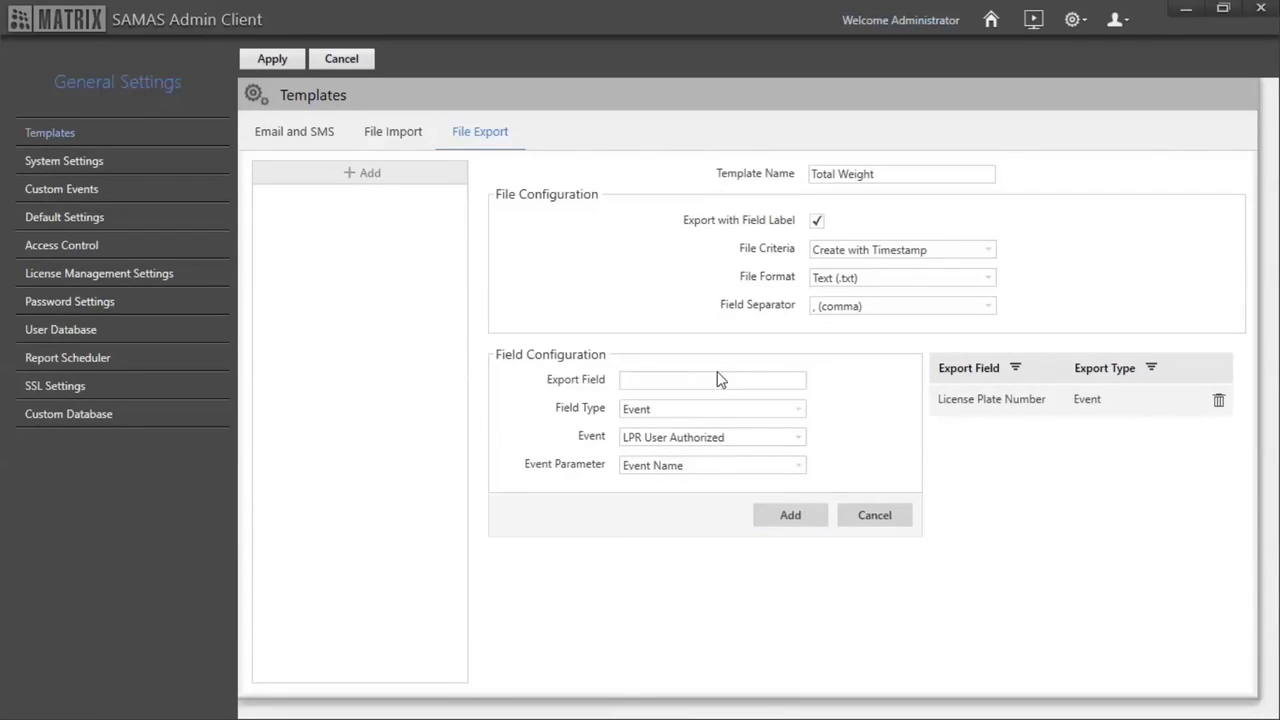
pyautogui.write('GUID')
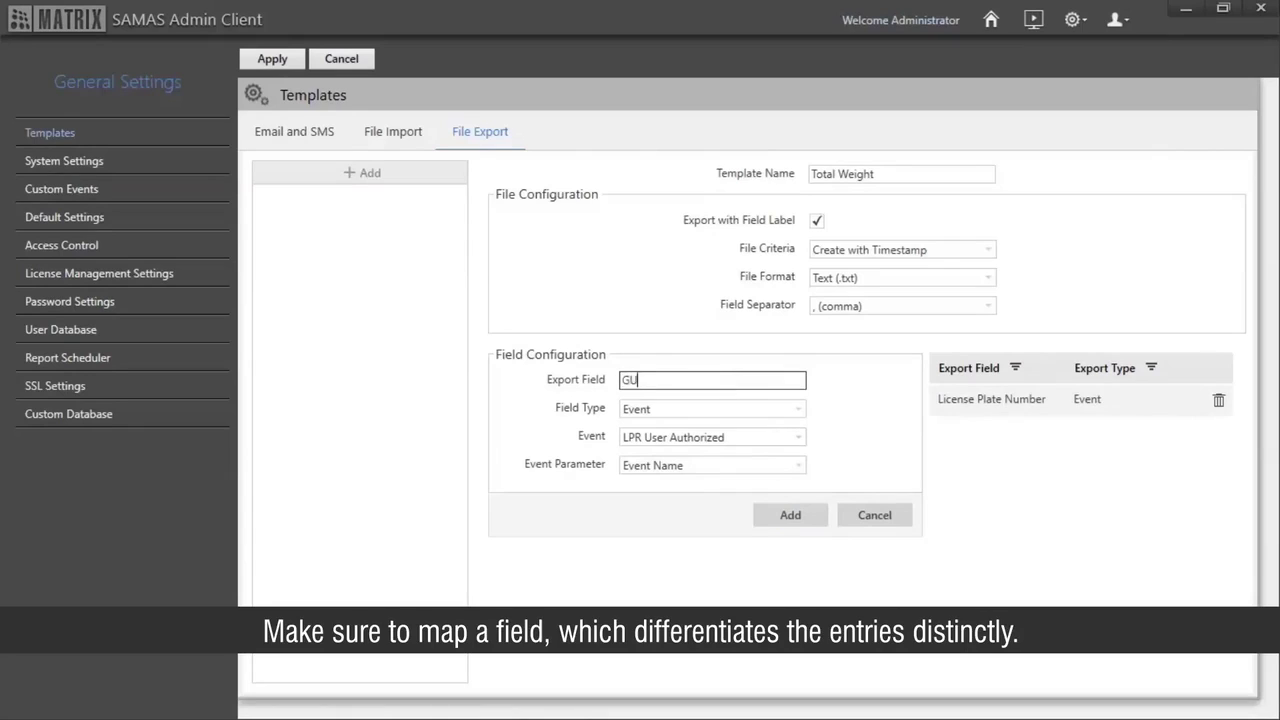
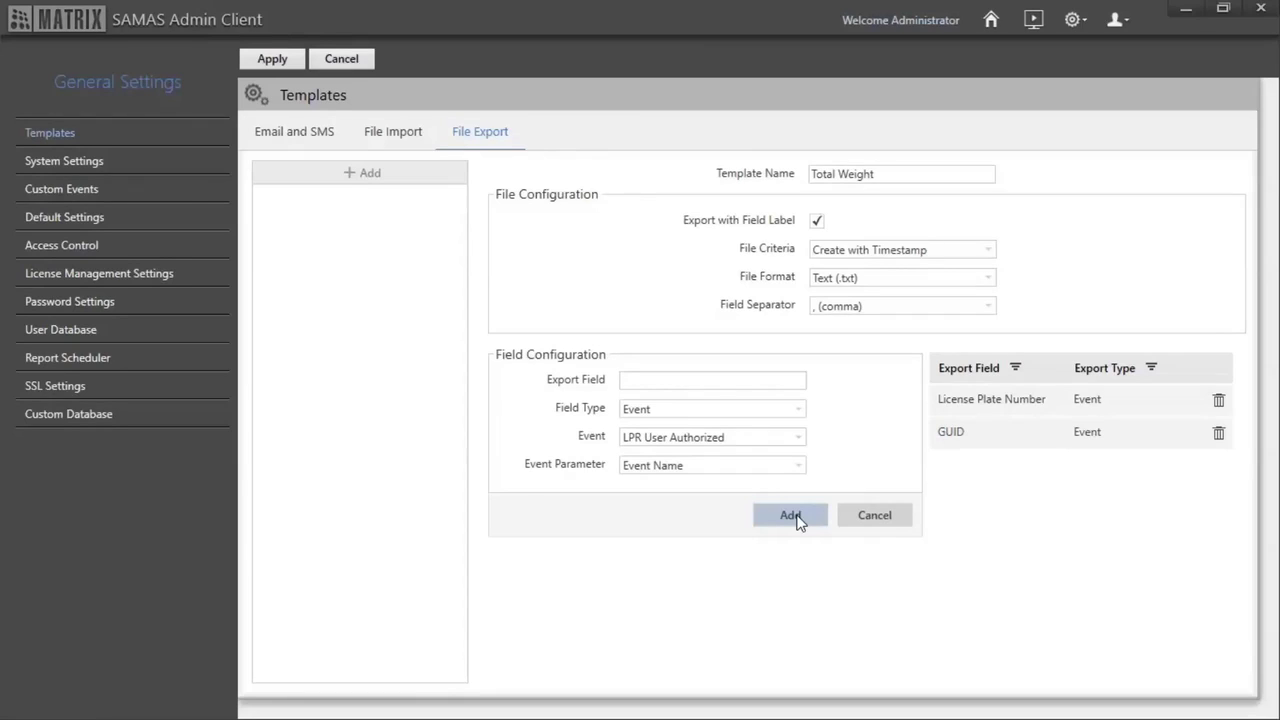
# Add the Event export field "Date and Time" using LPR User Authorized and the Event Date Time parameter, and save the template.
pyautogui.click(701, 381)
pyautogui.write('Date and ')
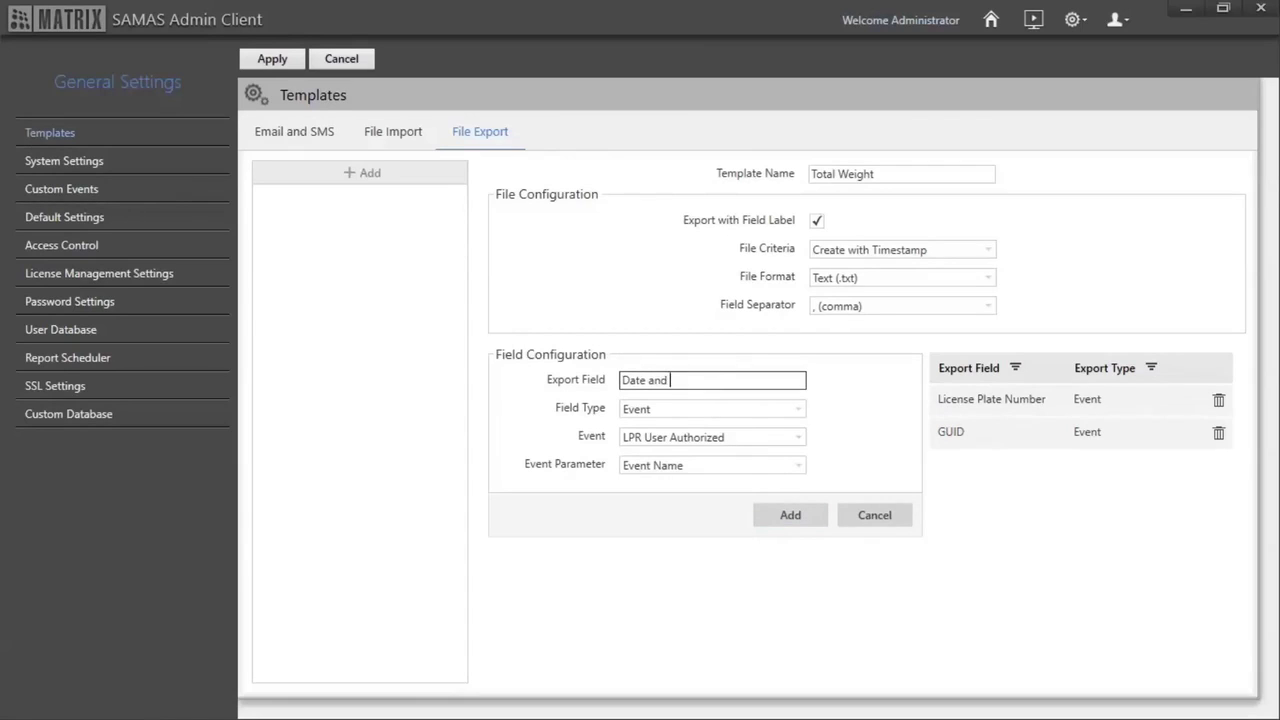
pyautogui.write('Time')
pyautogui.click(753, 440)
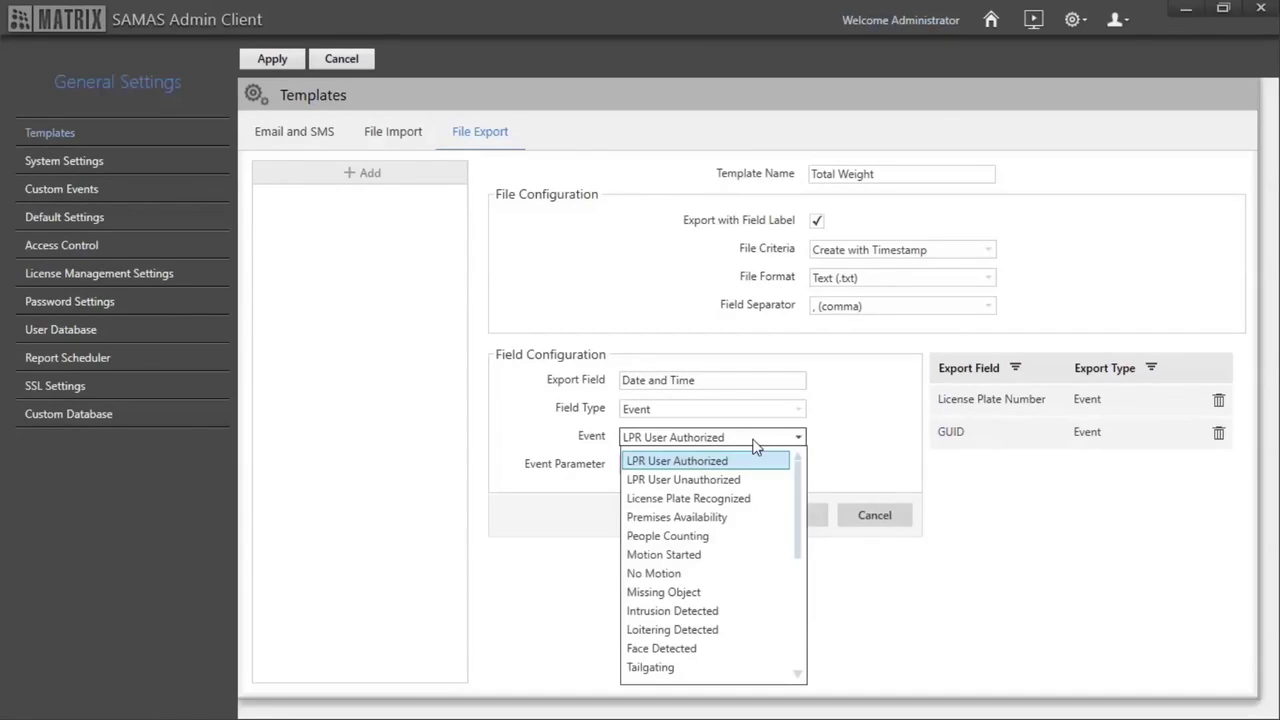
pyautogui.click(757, 457)
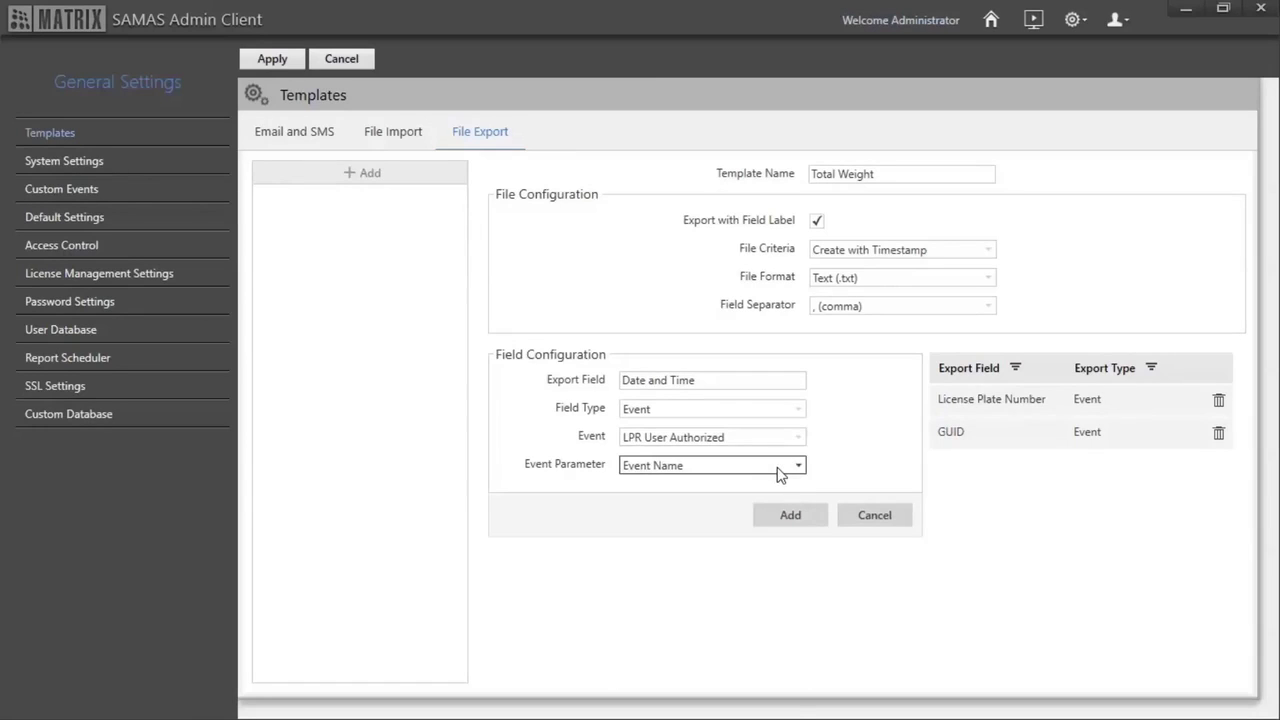
pyautogui.click(777, 467)
pyautogui.click(773, 526)
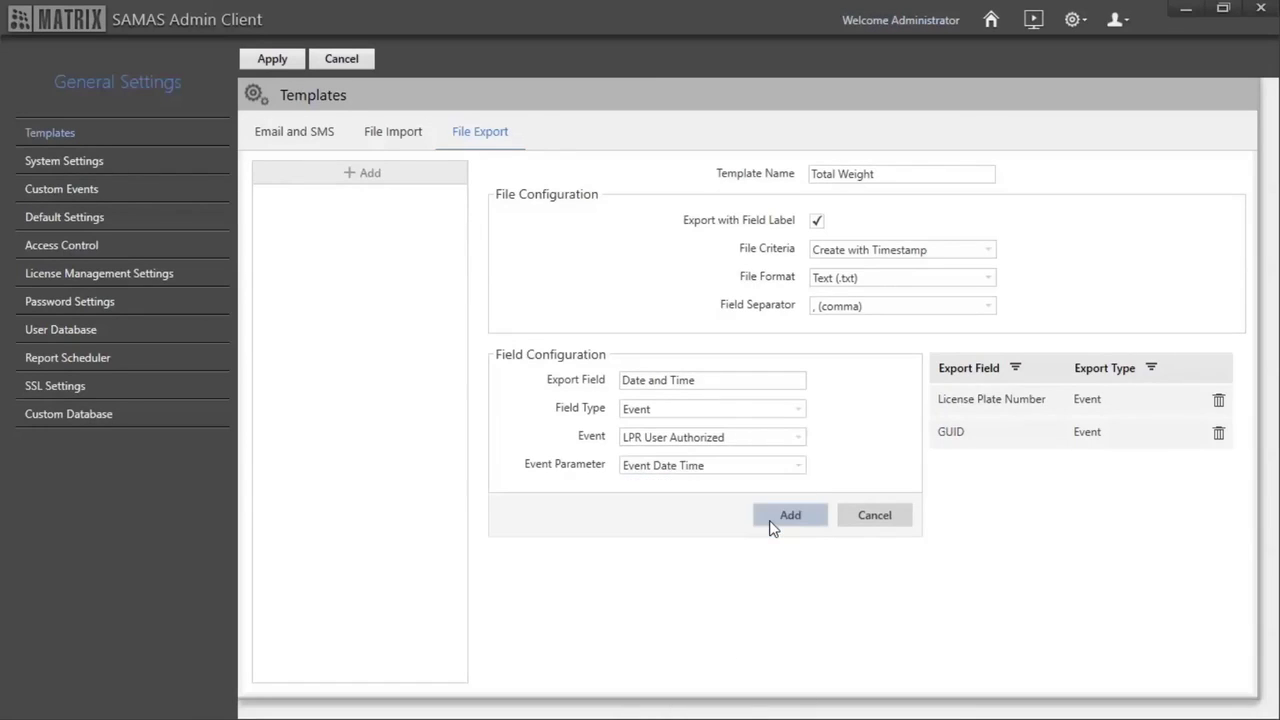
pyautogui.click(773, 528)
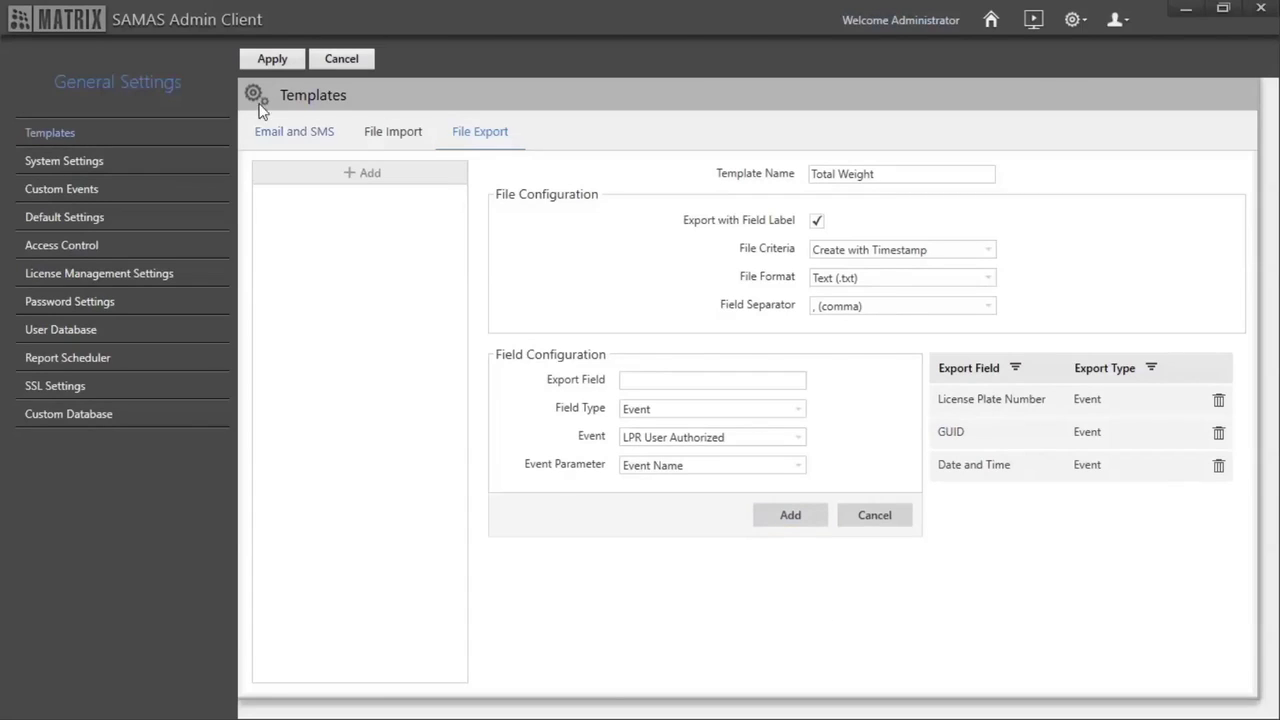
pyautogui.click(266, 61)
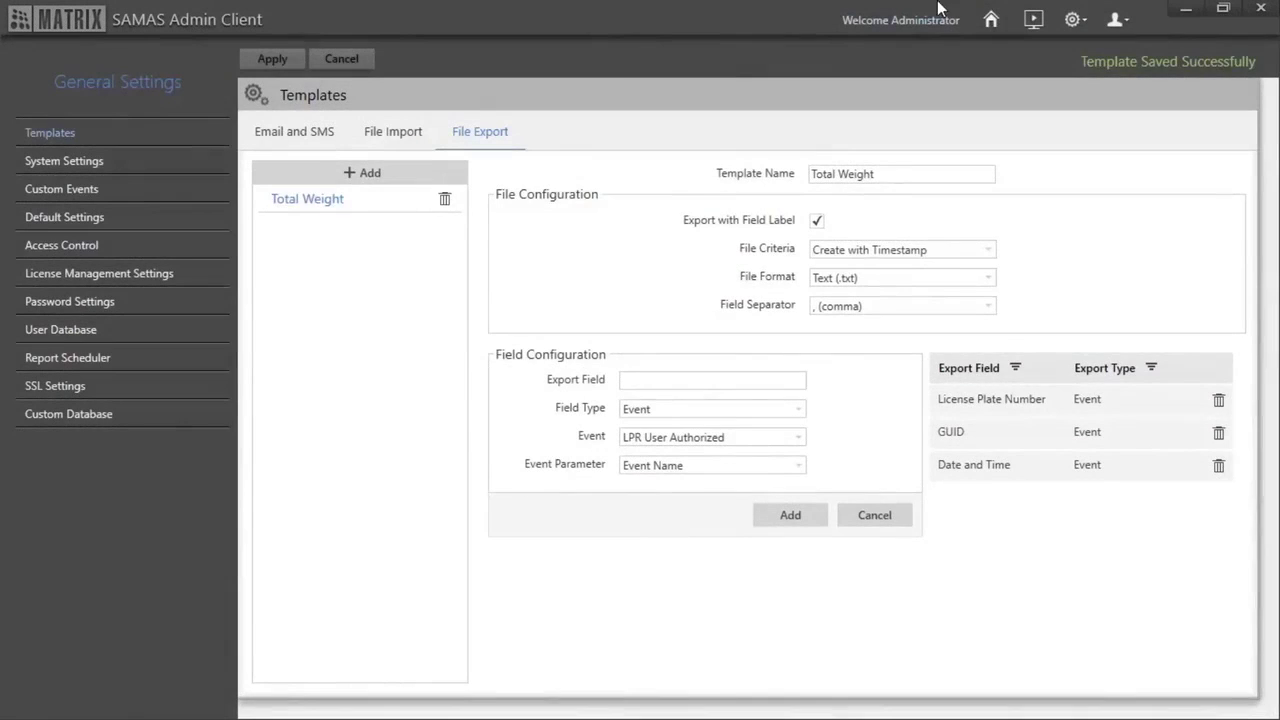
# Open the storage settings of Recording Server 1 in the Servers & Devices module.
pyautogui.click(990, 20)
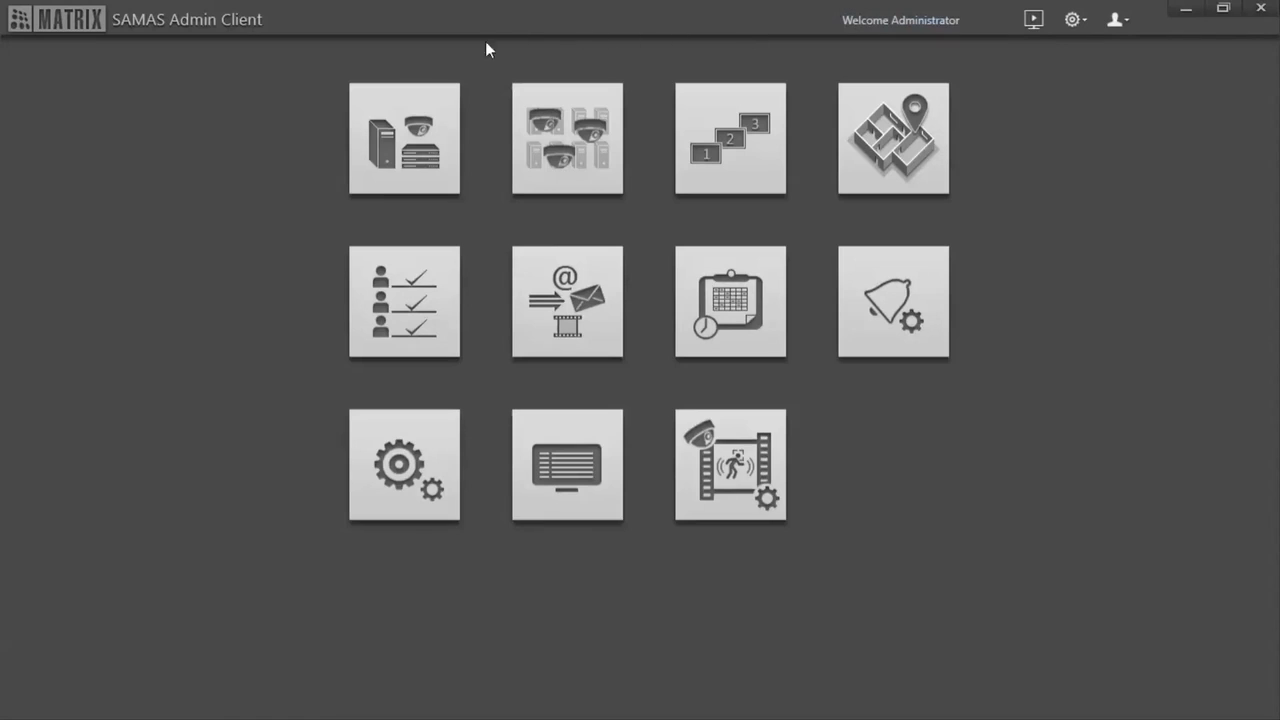
pyautogui.click(418, 124)
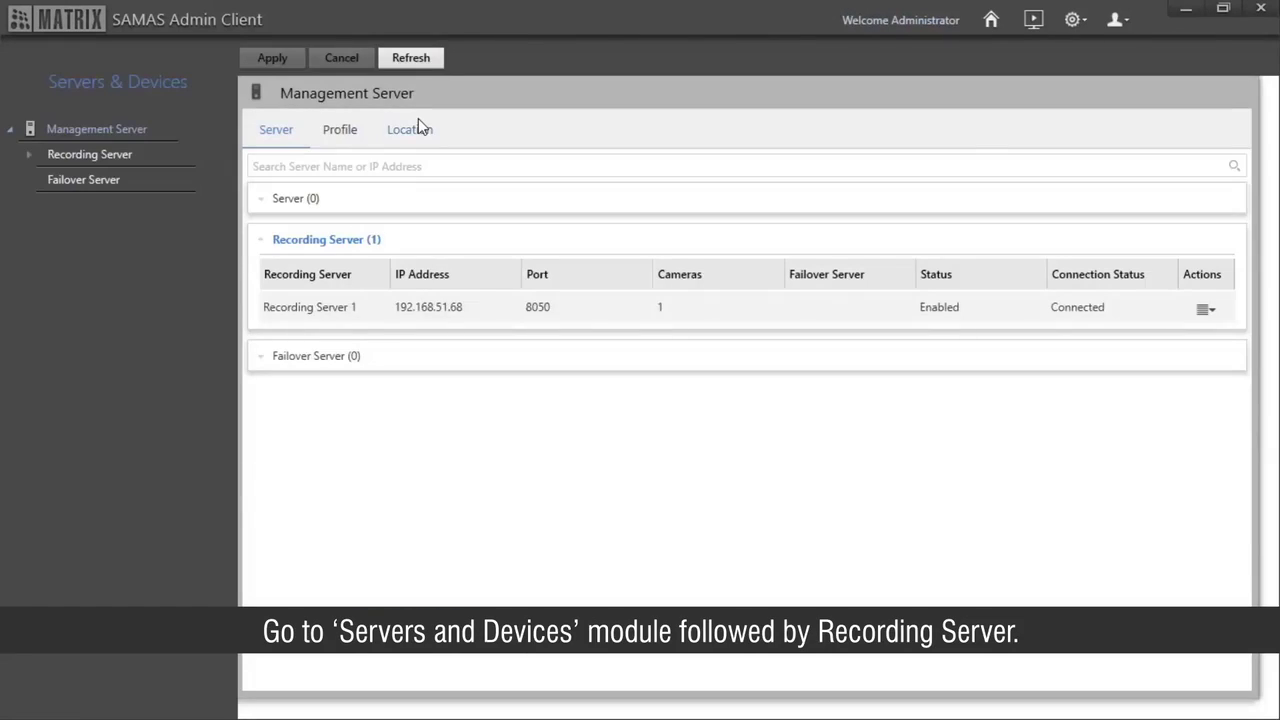
pyautogui.click(121, 153)
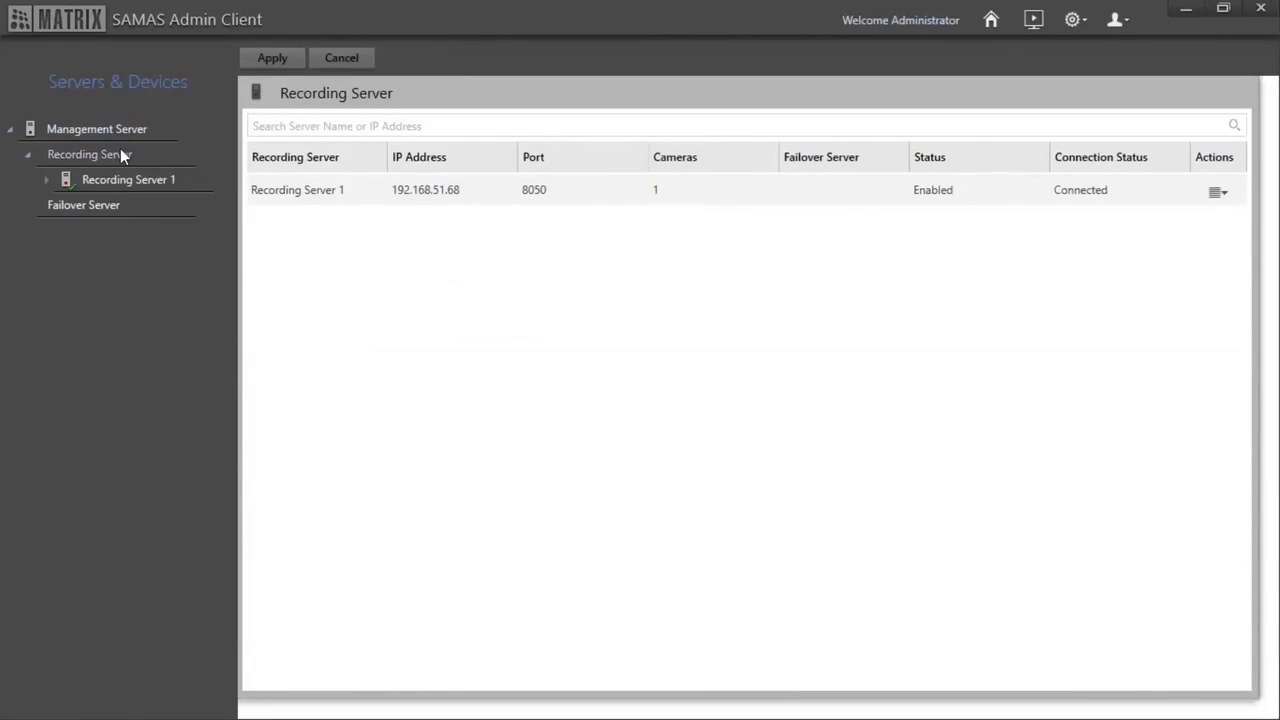
pyautogui.click(173, 182)
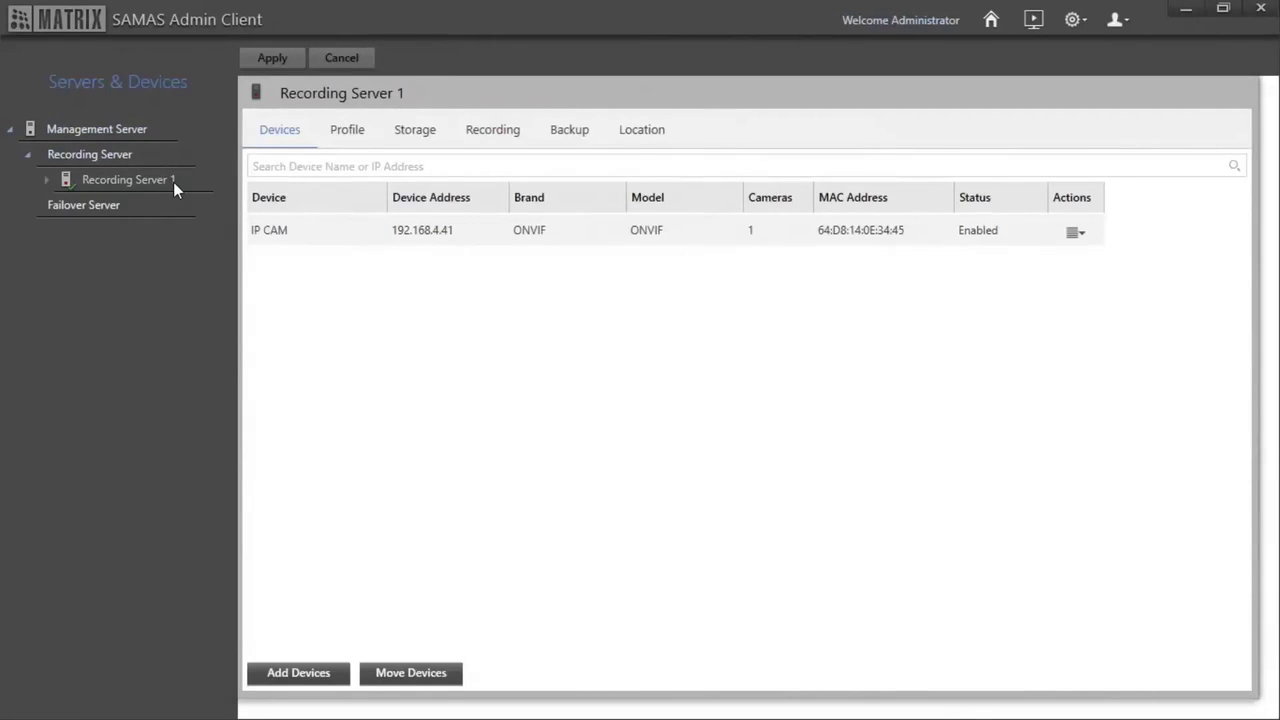
pyautogui.click(430, 137)
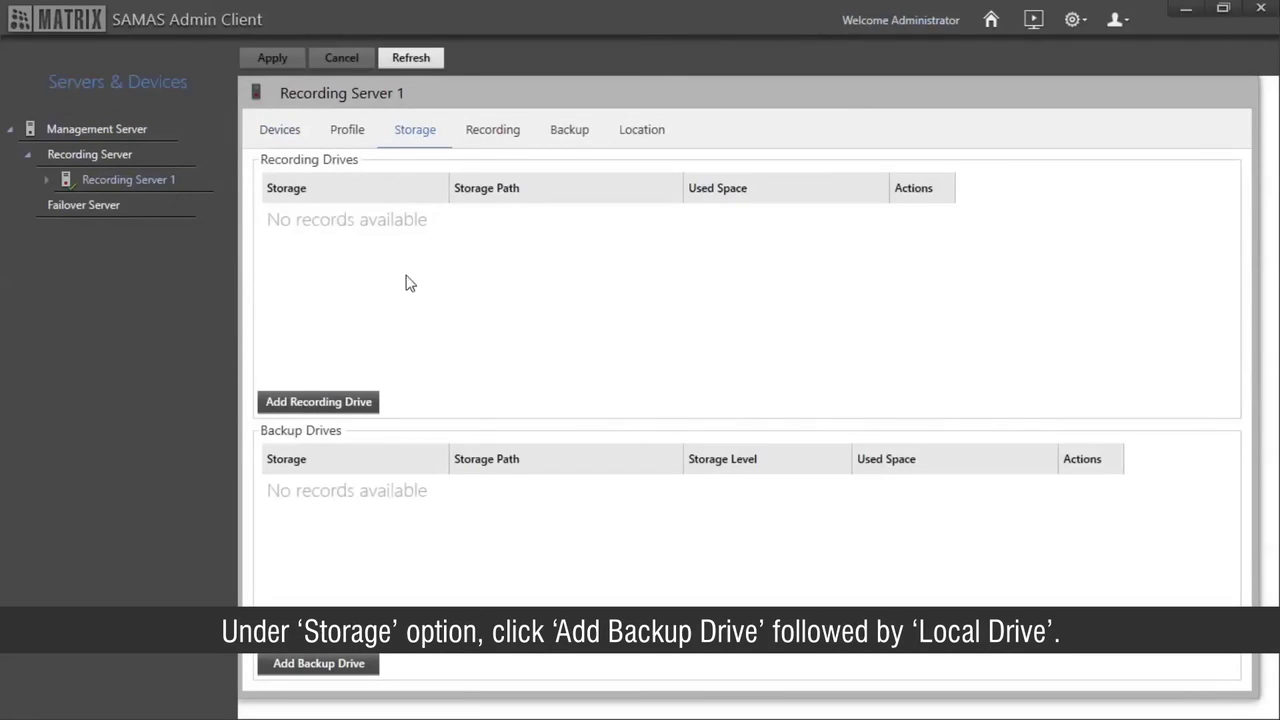
# Add local drive D:\ as a backup drive named "Backup Drive" with the Primary Backup storage level.
pyautogui.click(362, 675)
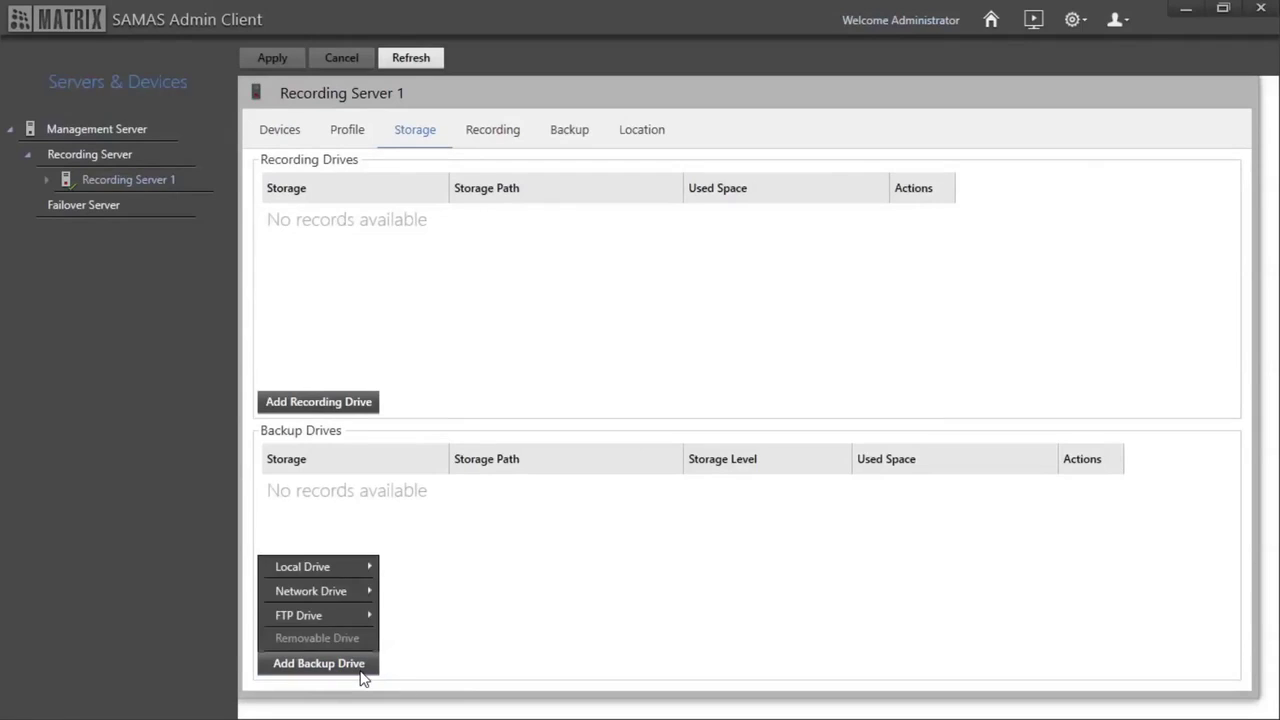
pyautogui.moveTo(367, 572)
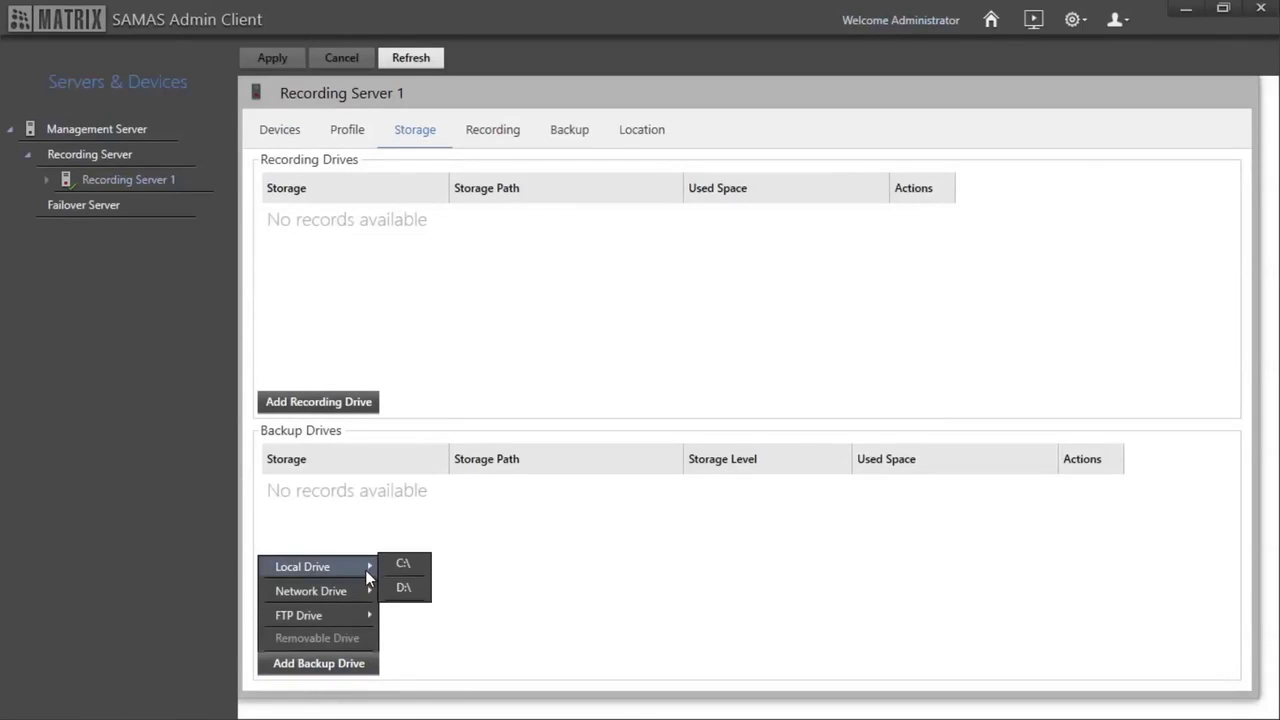
pyautogui.click(400, 591)
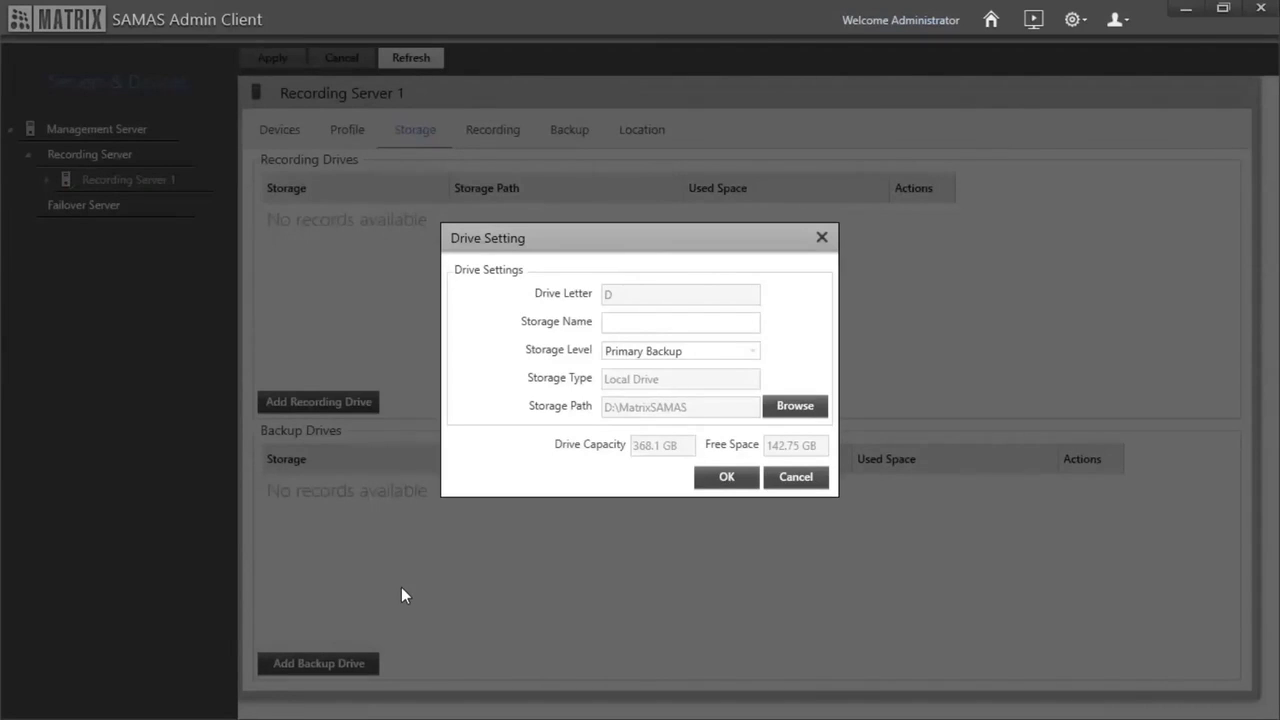
pyautogui.click(635, 324)
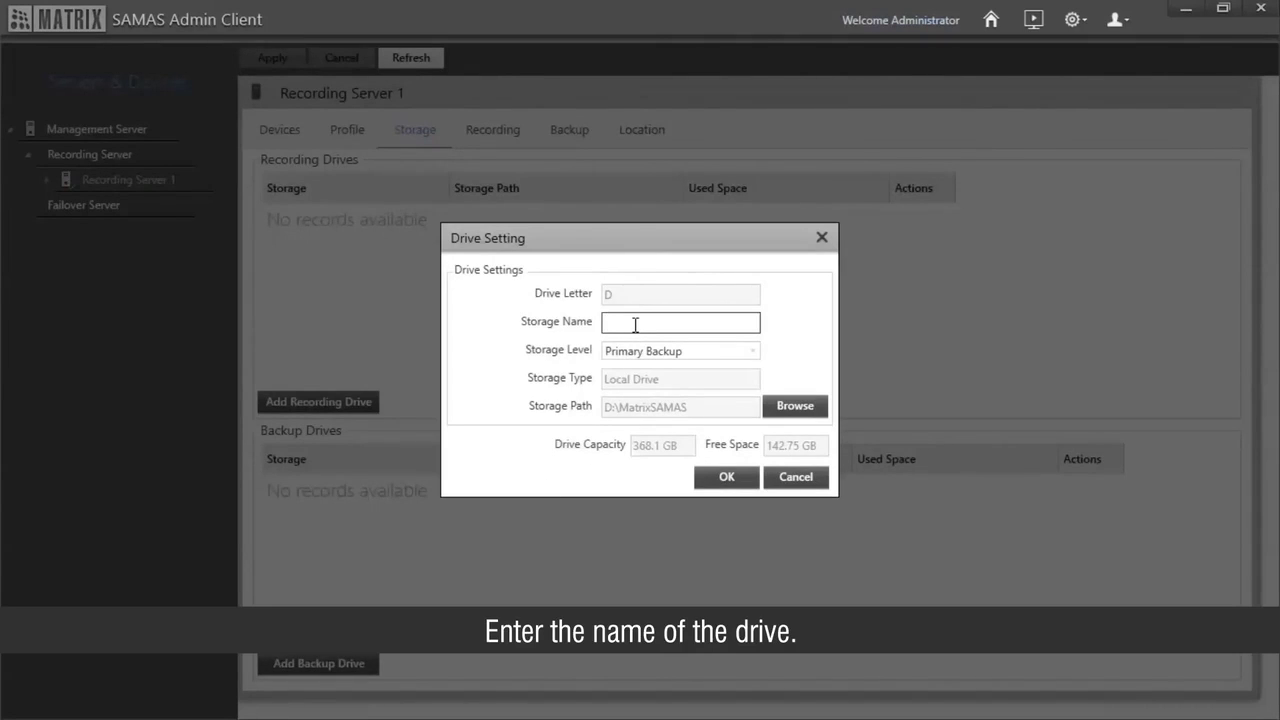
pyautogui.write('Backup Drive')
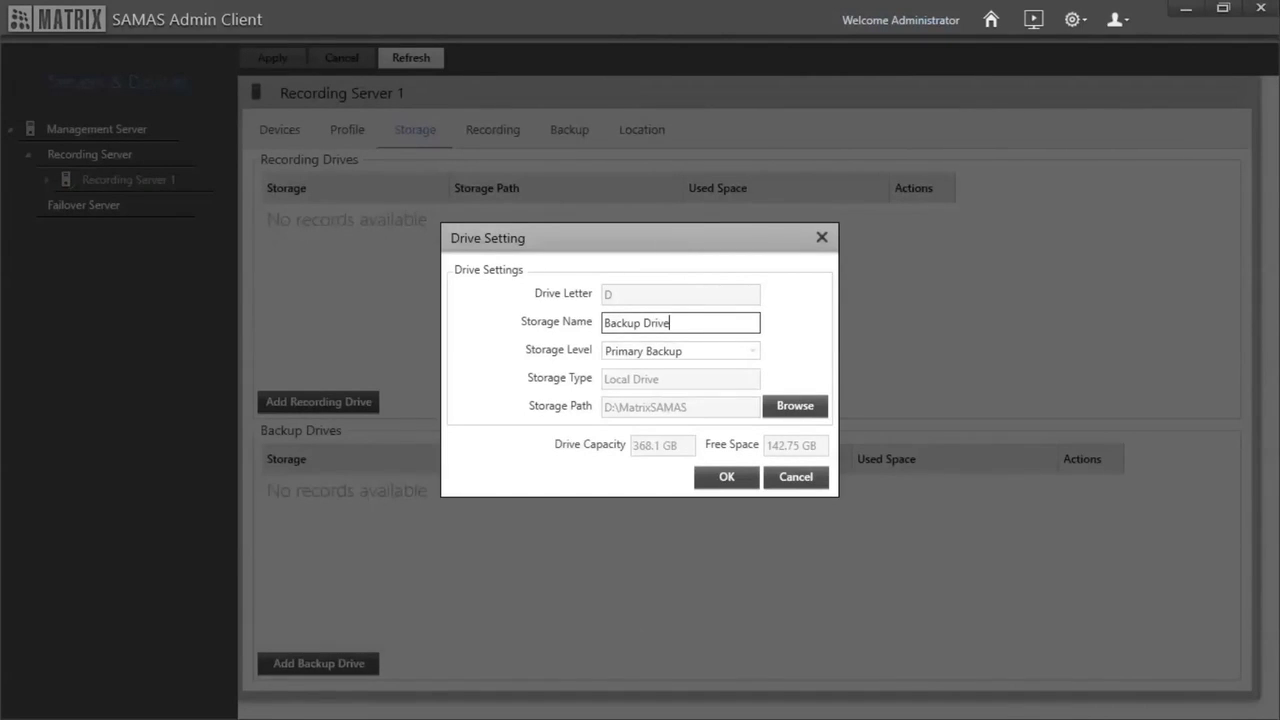
pyautogui.click(677, 354)
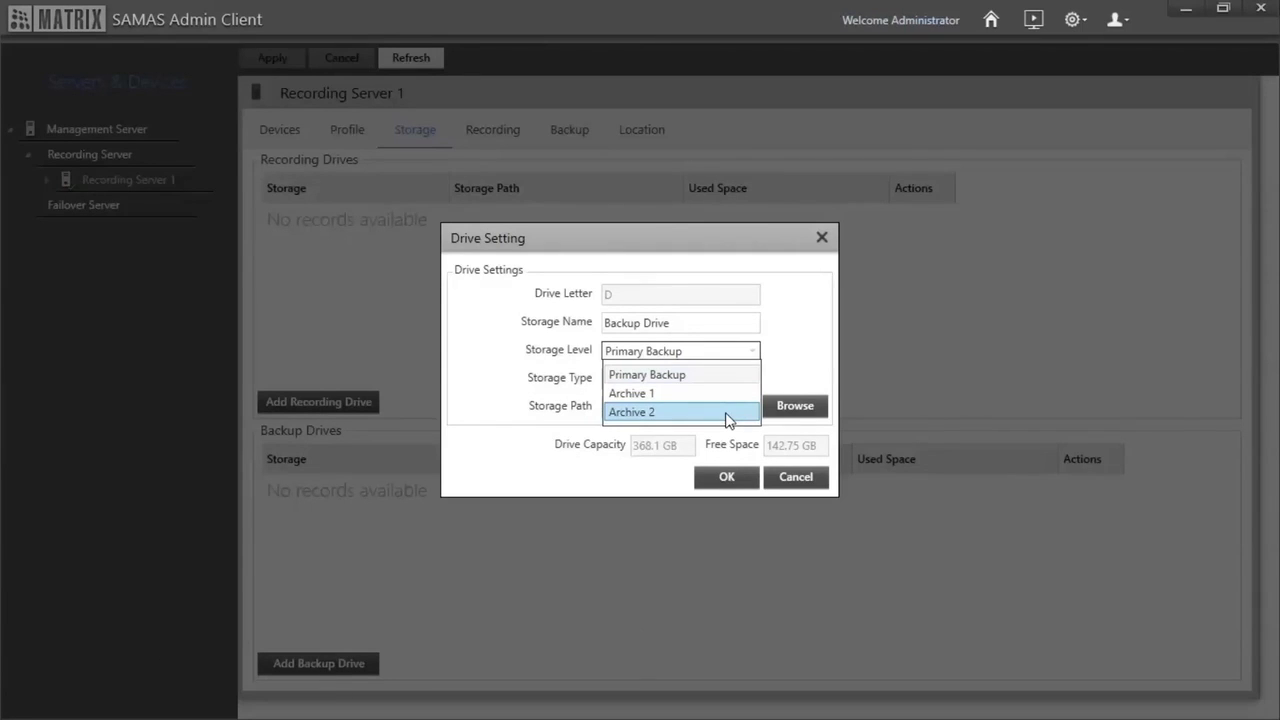
pyautogui.click(702, 379)
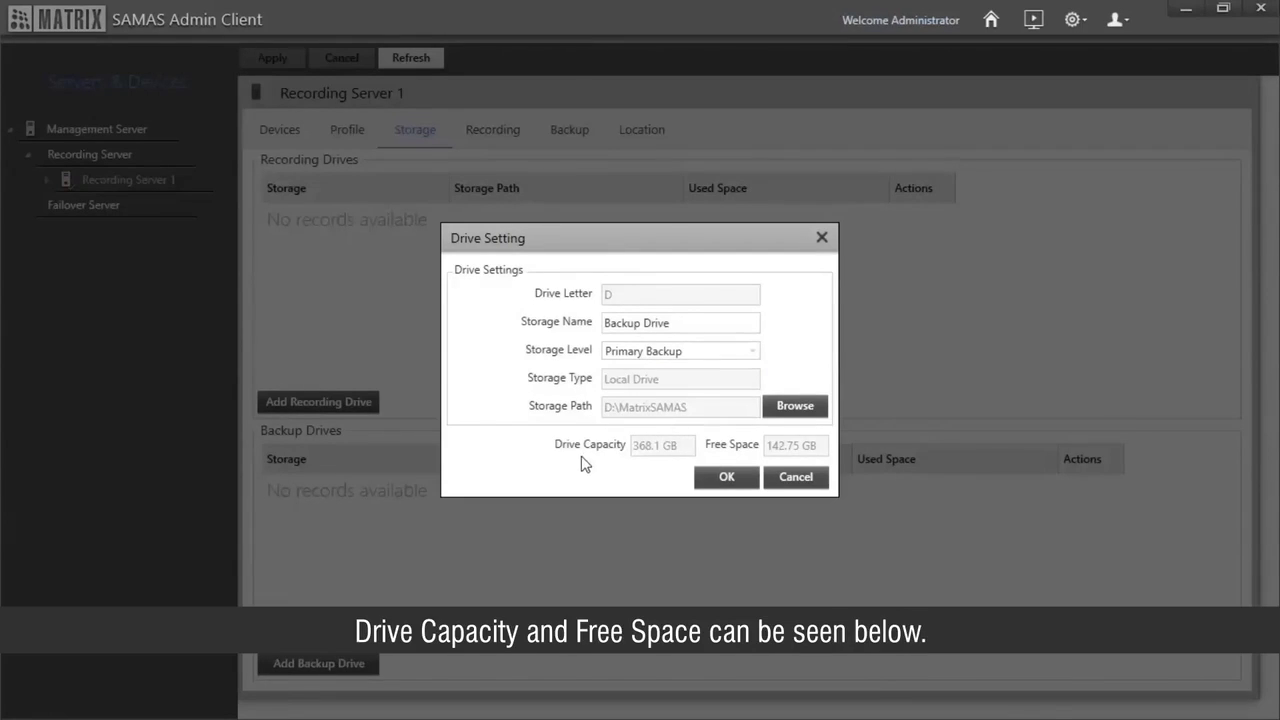
pyautogui.click(752, 477)
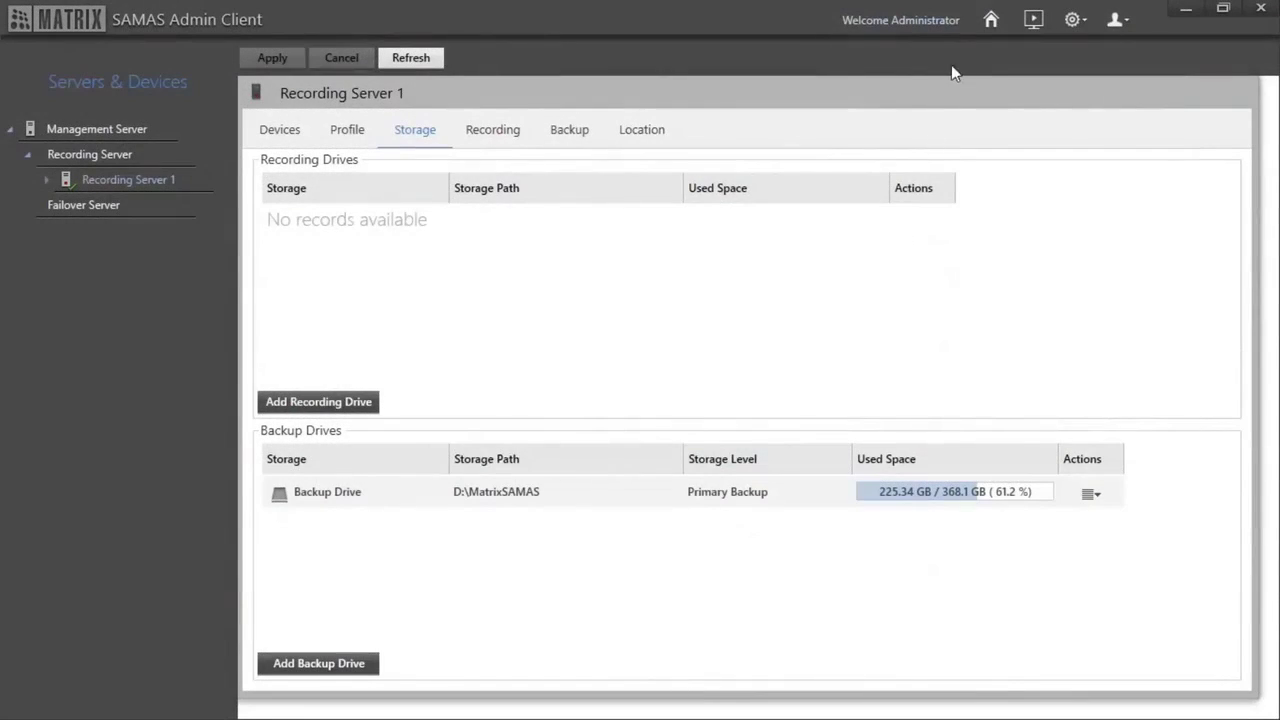
# In the Event & Action module, select the LPR Authorized event of IP CAM-Cam1 under Recording Server 1.
pyautogui.click(991, 21)
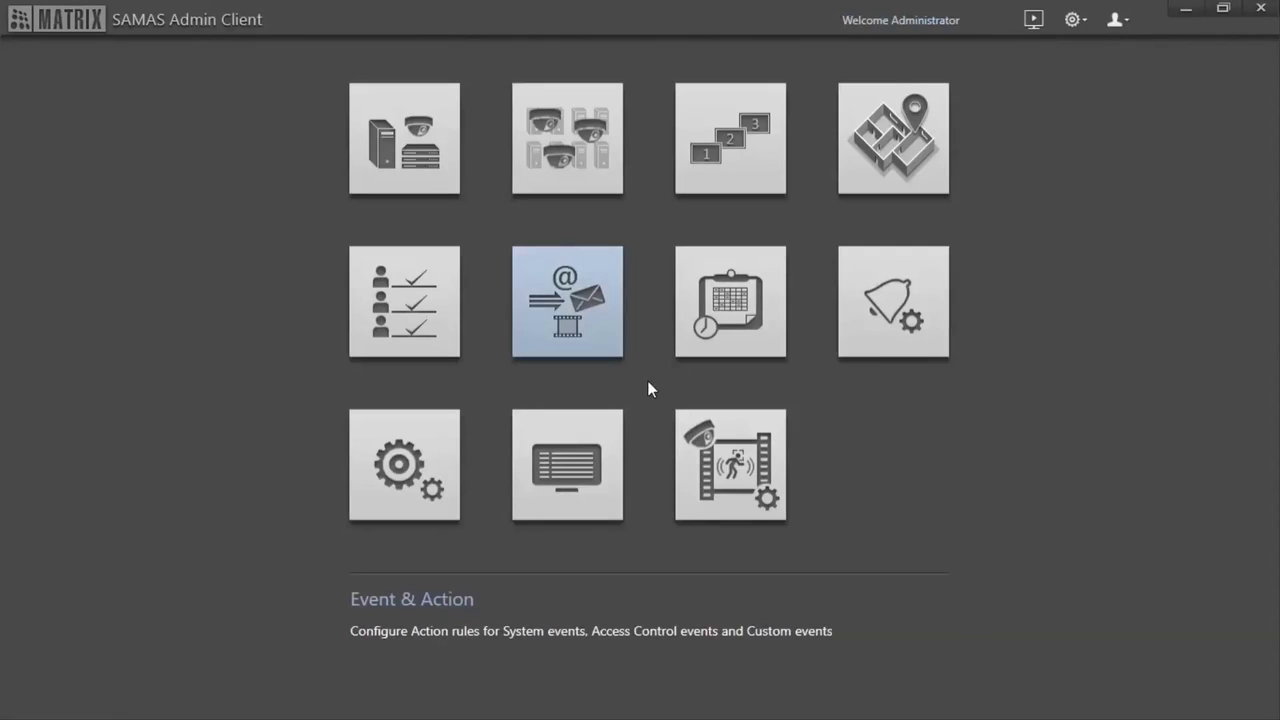
pyautogui.click(600, 346)
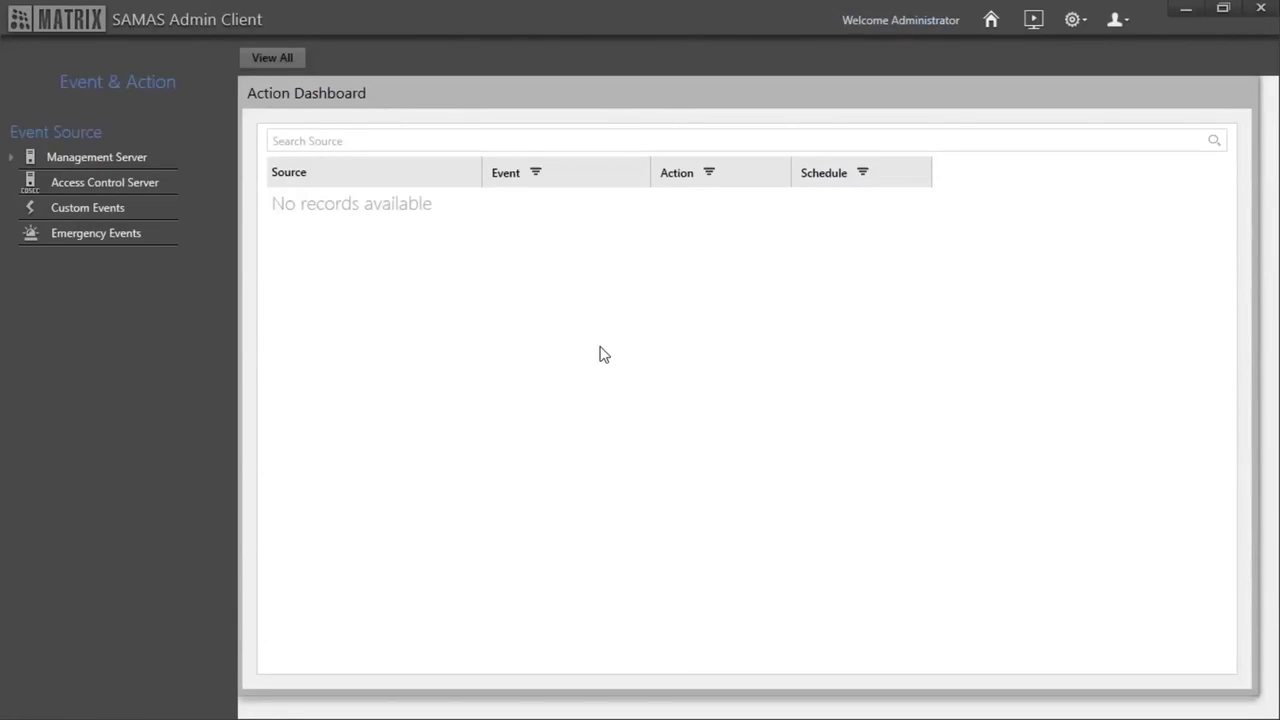
pyautogui.click(139, 157)
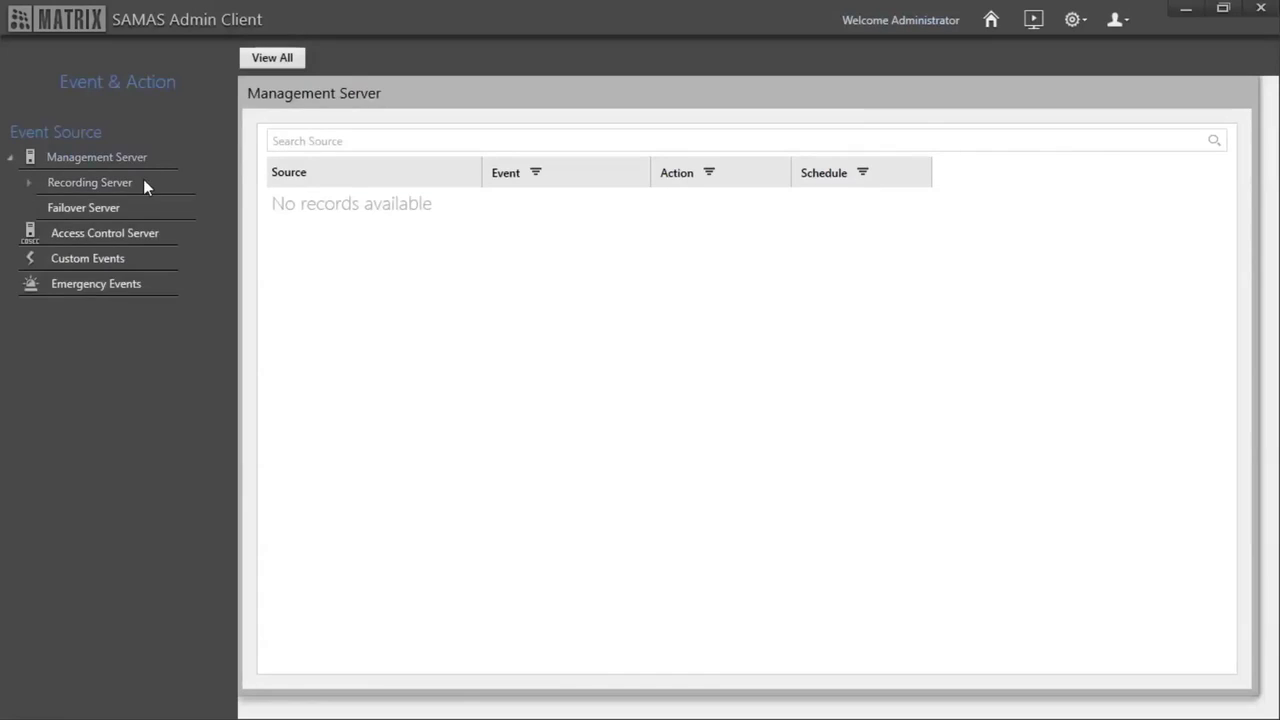
pyautogui.click(143, 182)
pyautogui.click(157, 203)
pyautogui.click(175, 228)
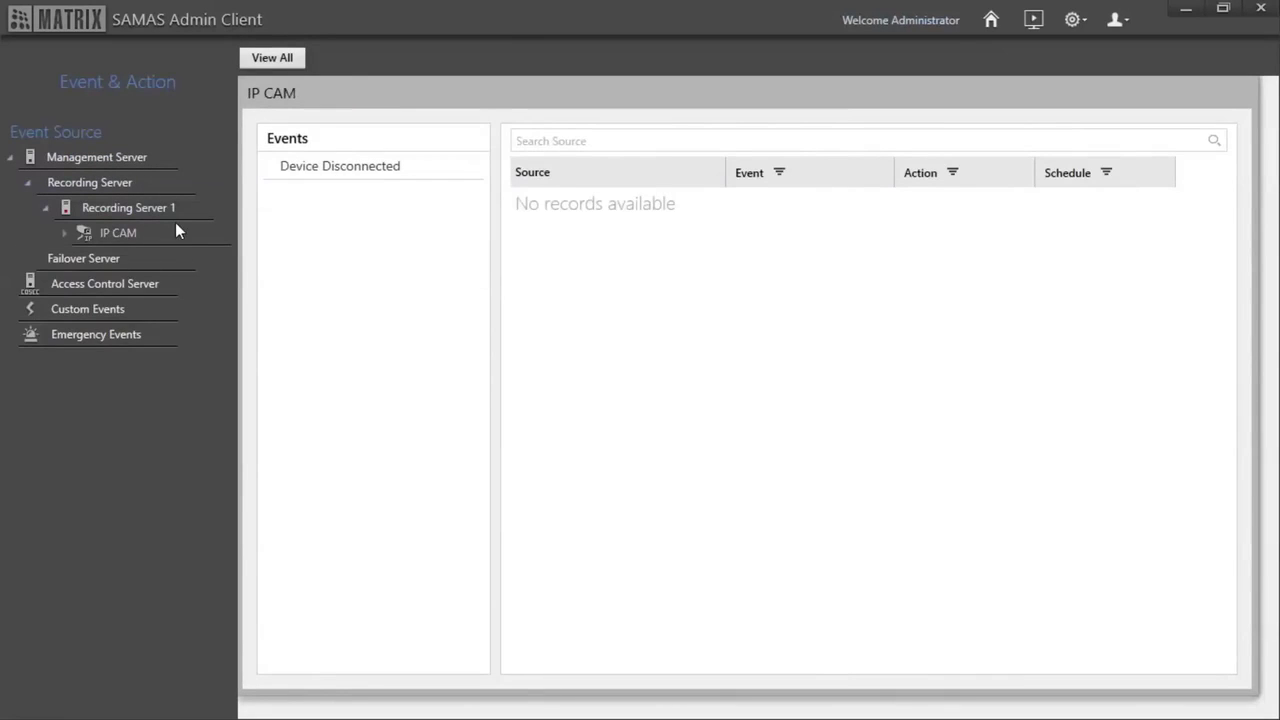
pyautogui.click(186, 254)
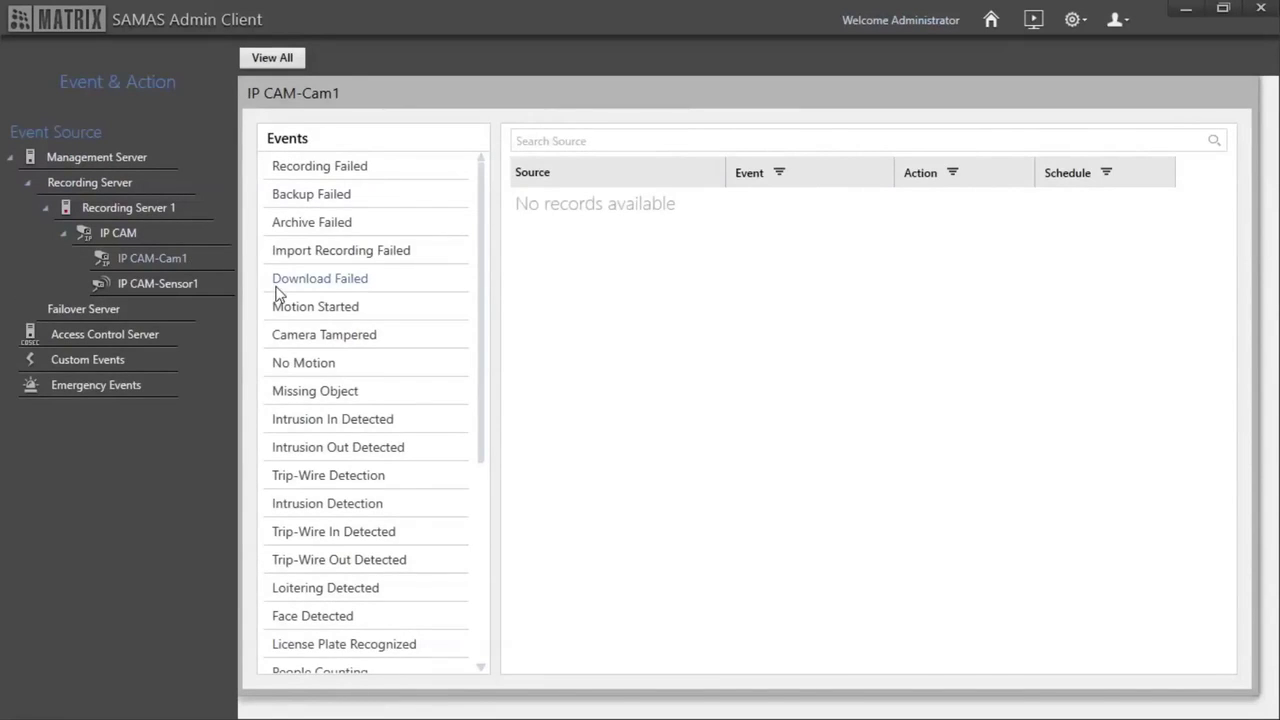
pyautogui.scroll(-3, 404, 526)
pyautogui.scroll(-1, 404, 531)
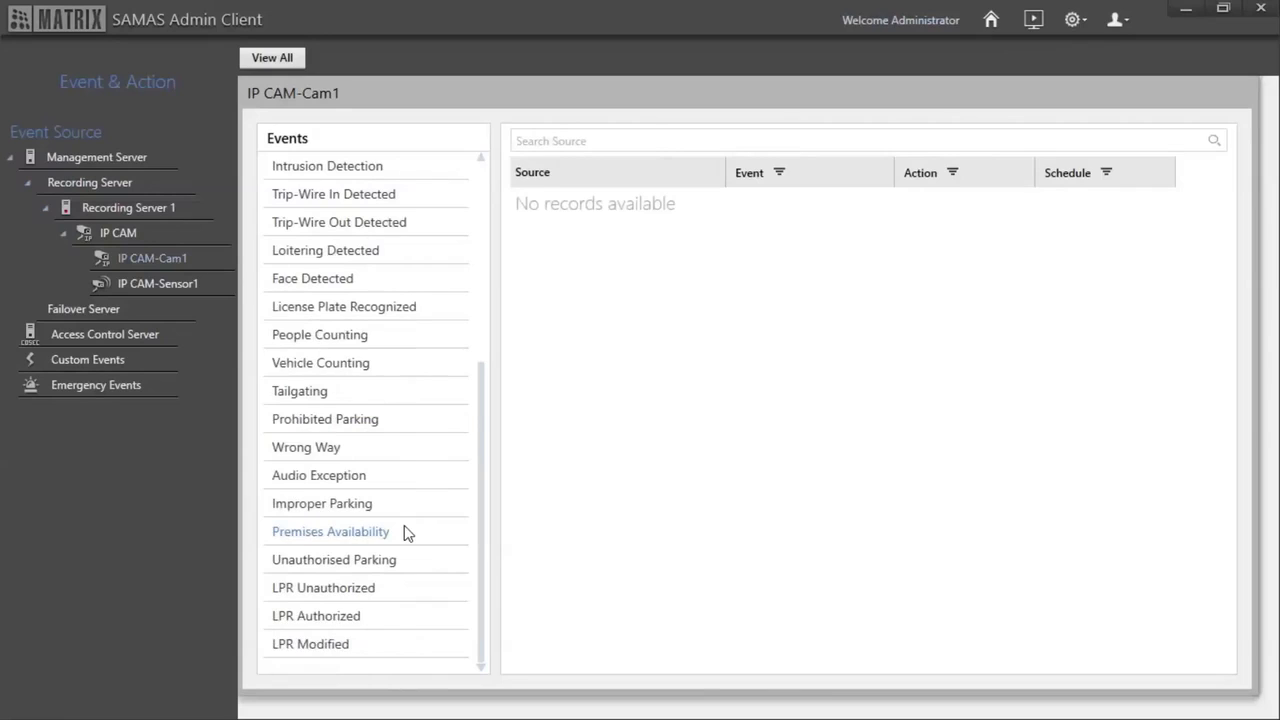
pyautogui.click(404, 620)
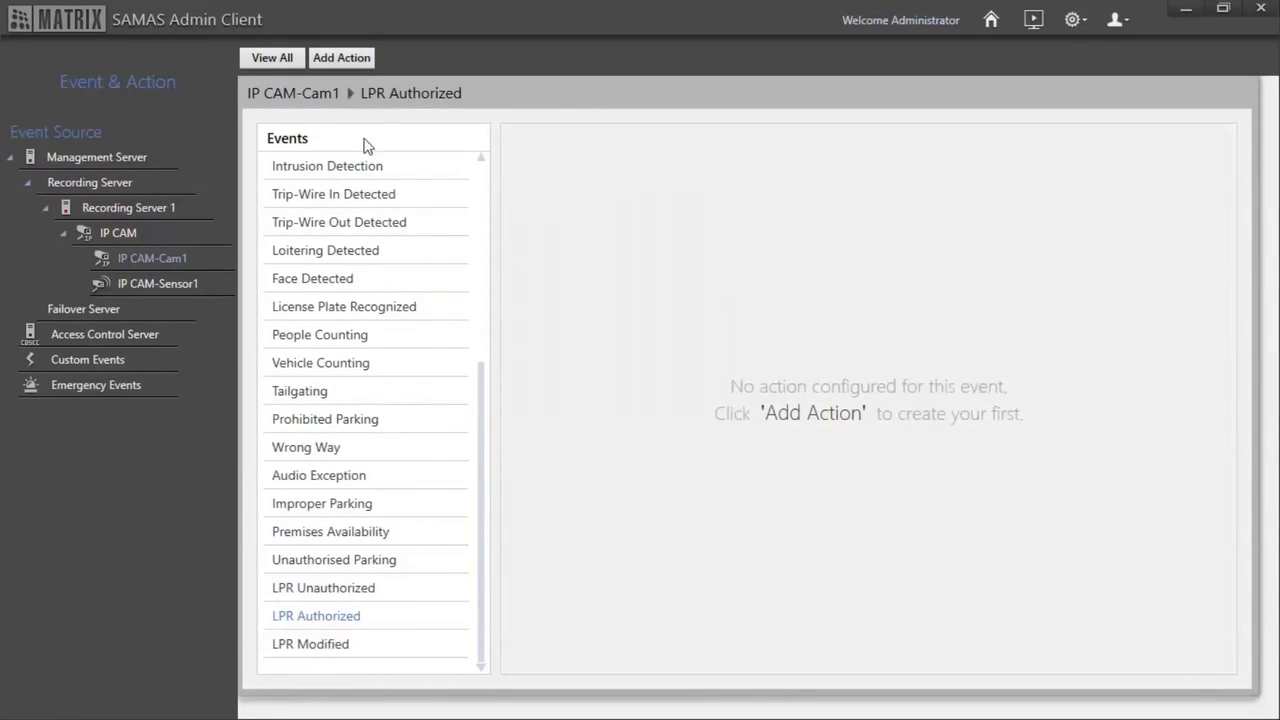
# Add a Generate File action with the Total Weight template, file name "file1" and Backup Drive storage, and expand its details.
pyautogui.click(351, 62)
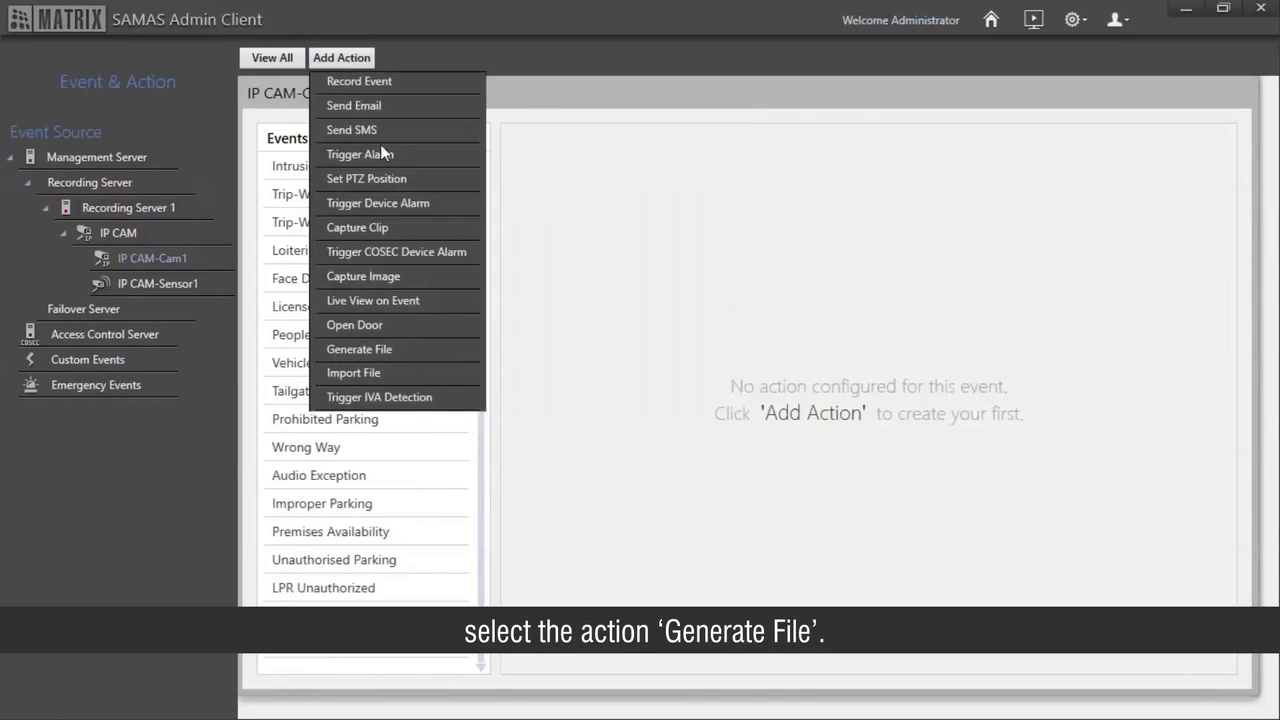
pyautogui.click(449, 352)
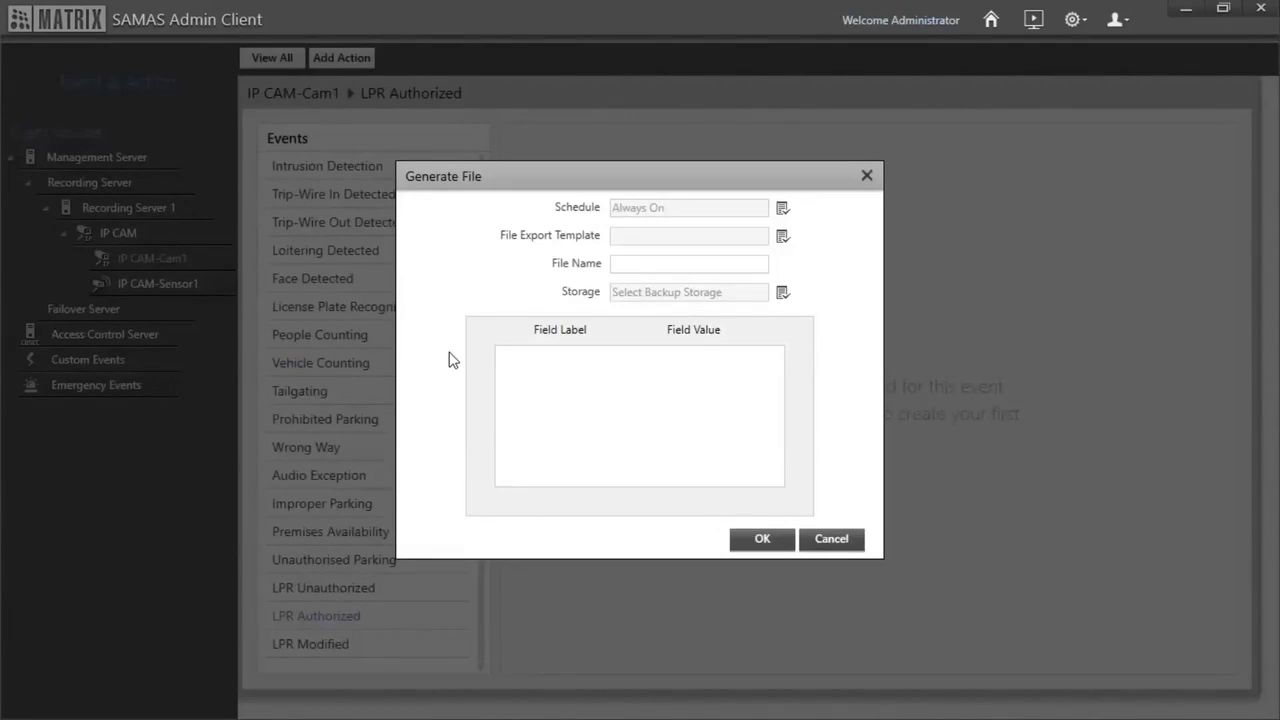
pyautogui.click(783, 237)
pyautogui.doubleClick(707, 253)
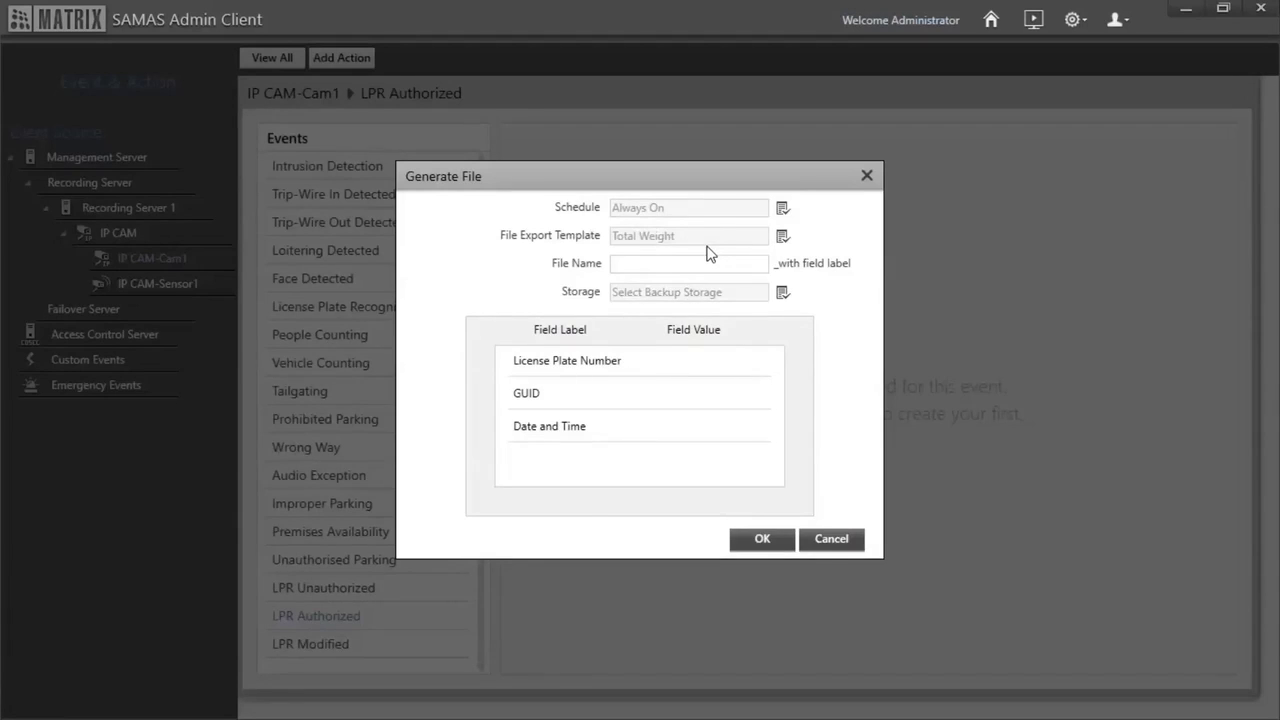
pyautogui.click(729, 268)
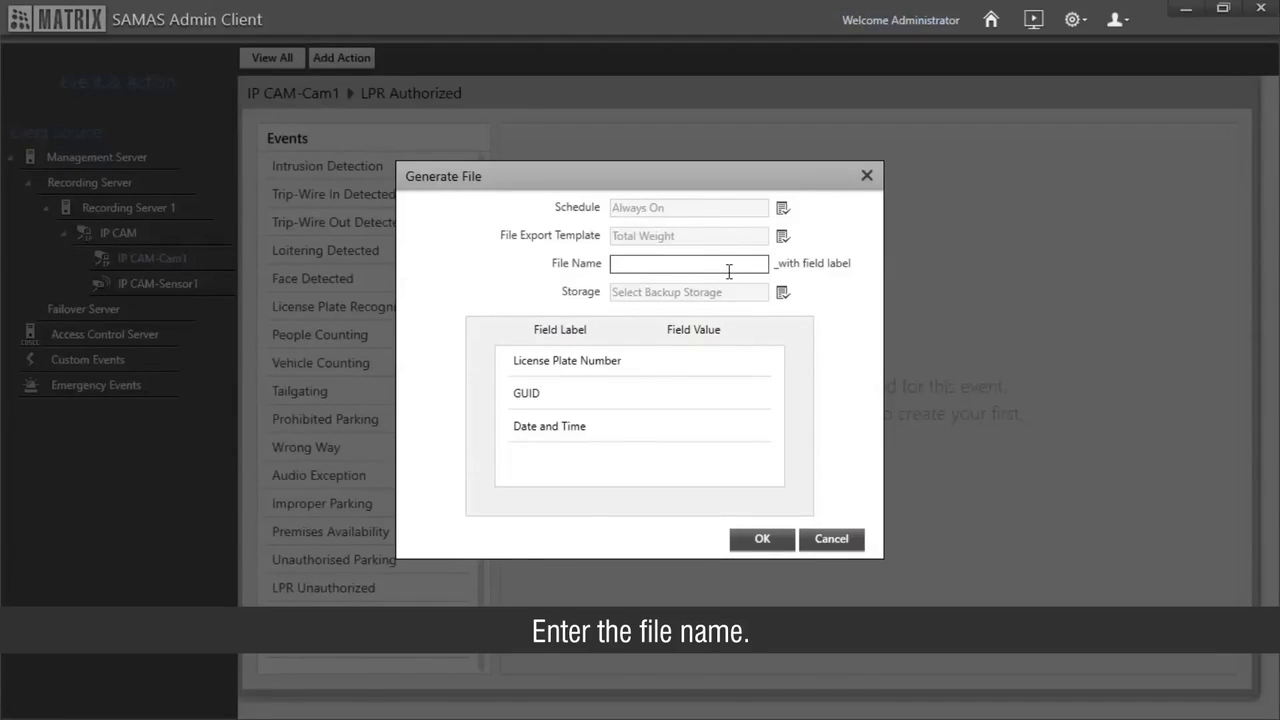
pyautogui.write('file1')
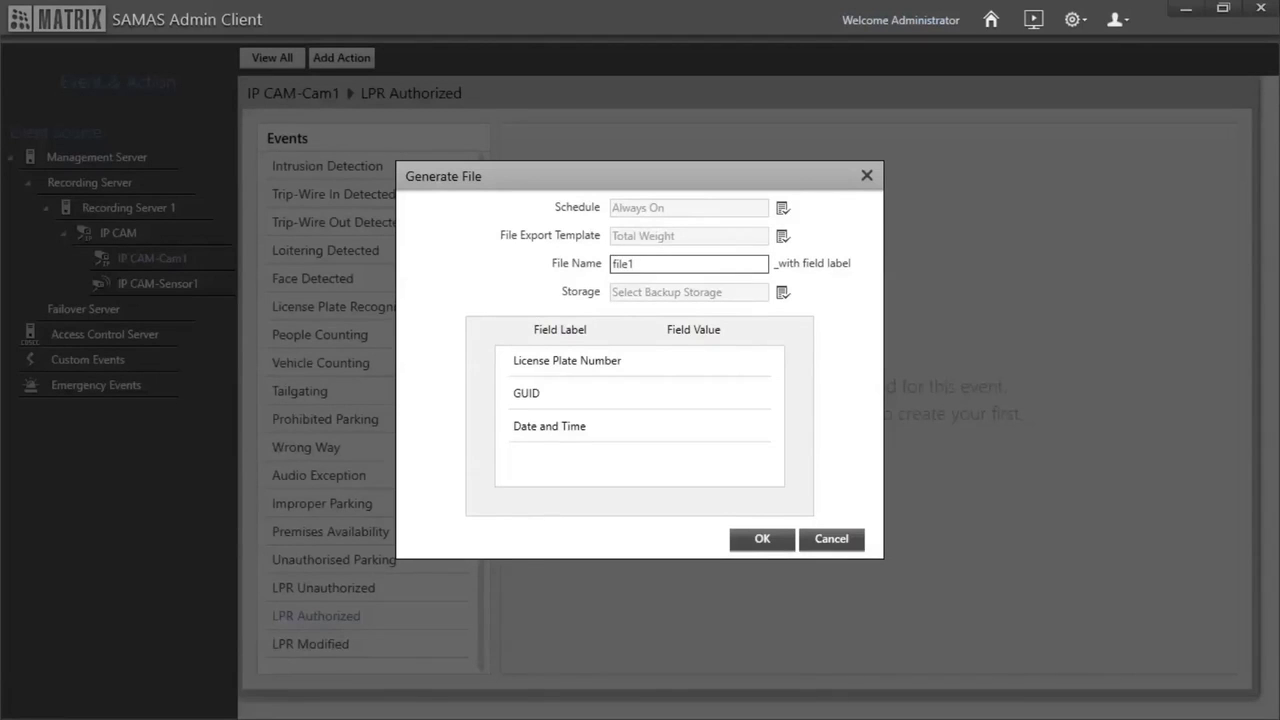
pyautogui.click(782, 292)
pyautogui.doubleClick(677, 252)
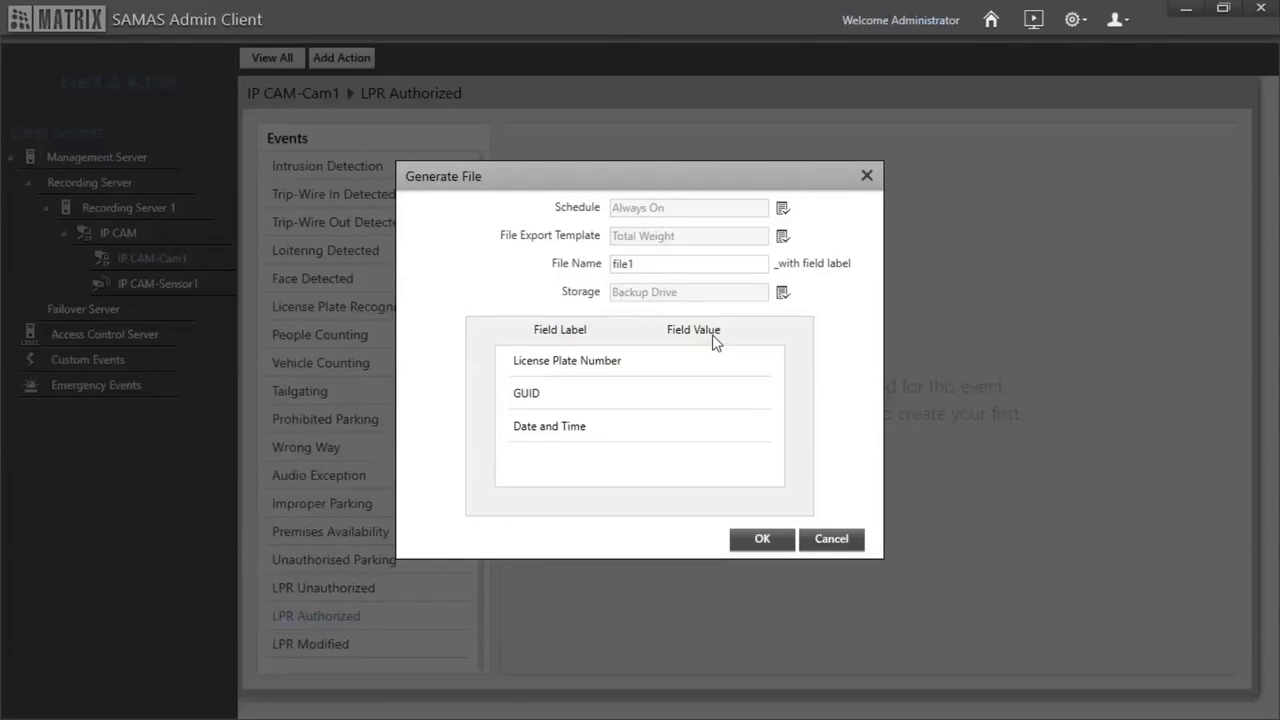
pyautogui.click(760, 538)
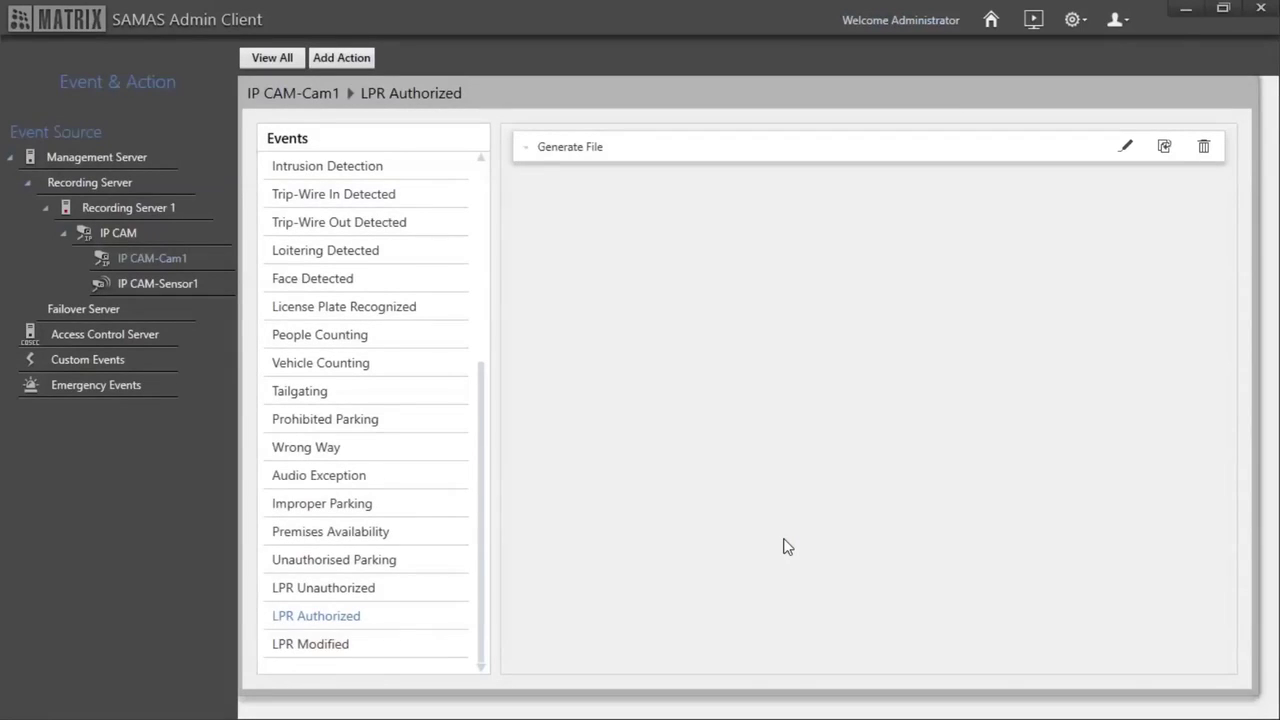
pyautogui.click(562, 150)
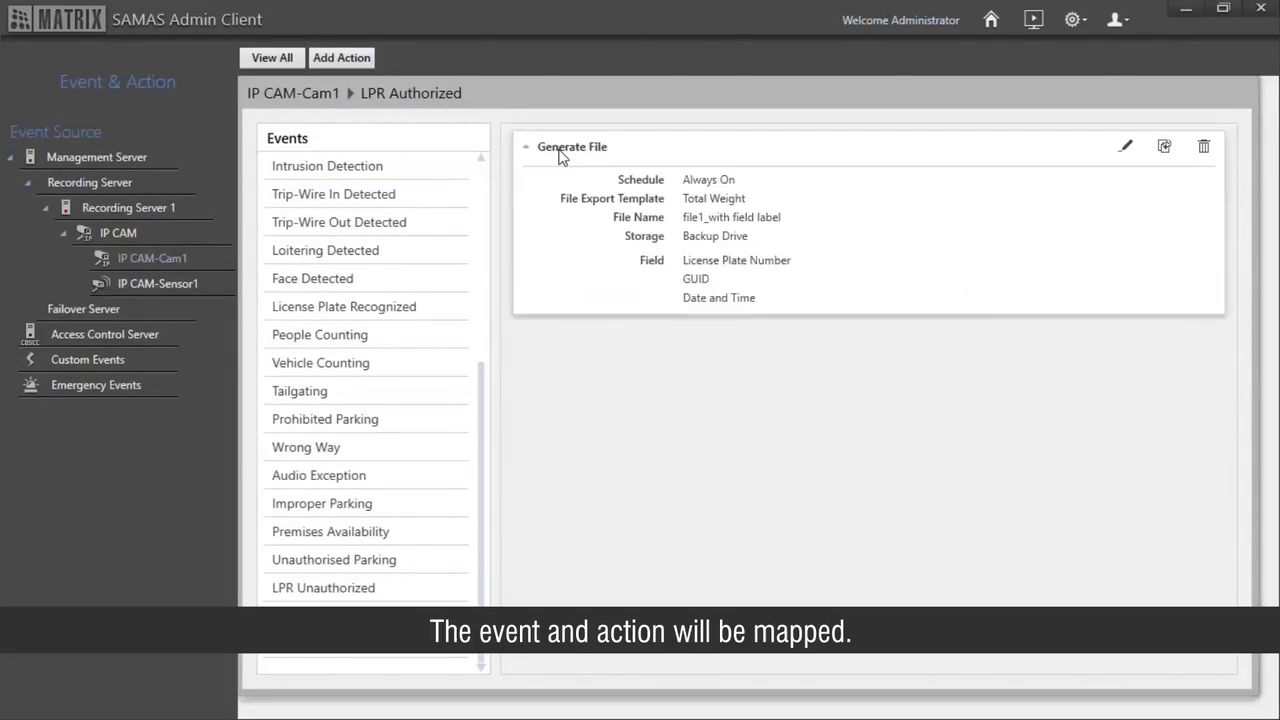